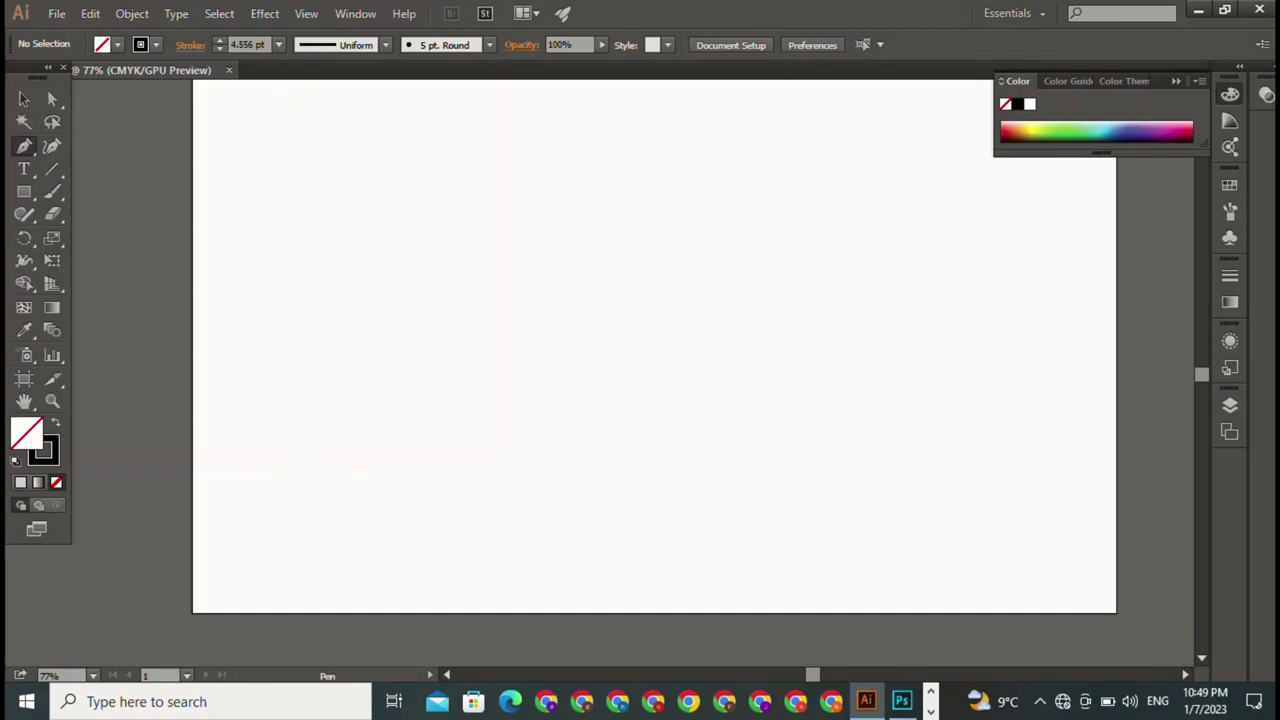
Pen-draw a three-point A shape, then undo its right leg, leaving one diagonal stroke.
{"action": "left_click", "coordinate": [434, 374]}
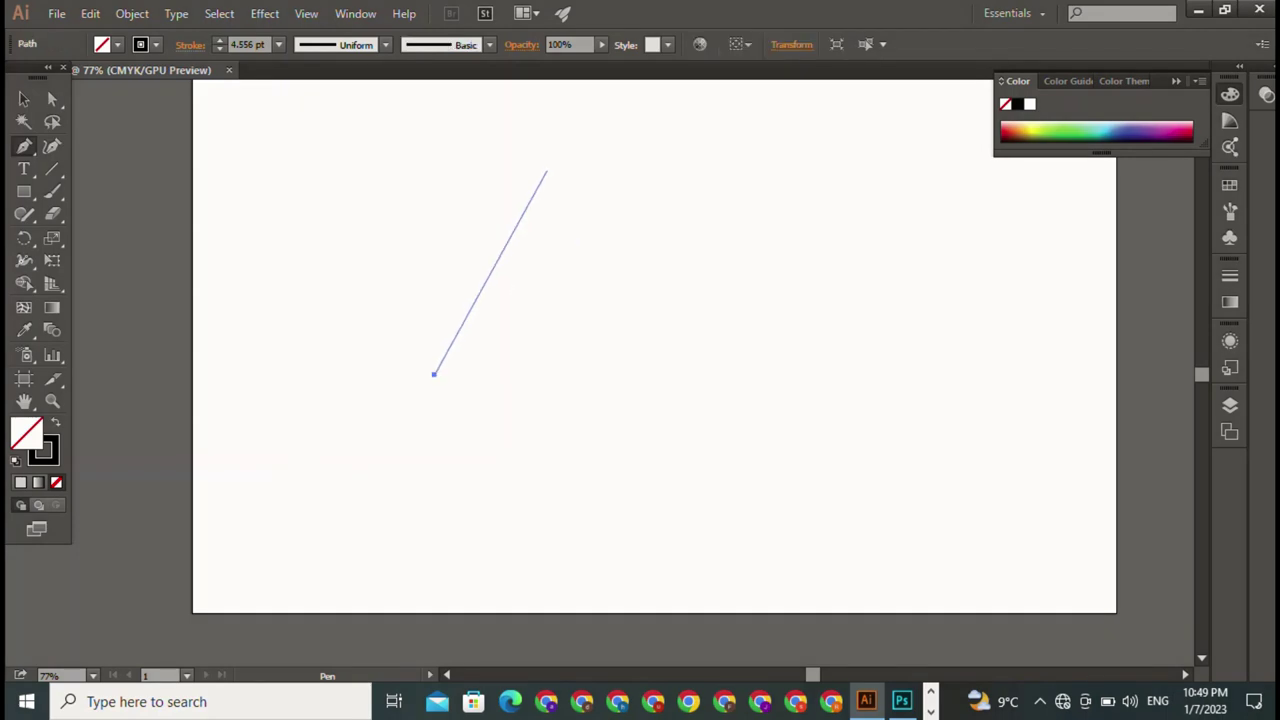
{"action": "left_click", "coordinate": [548, 156]}
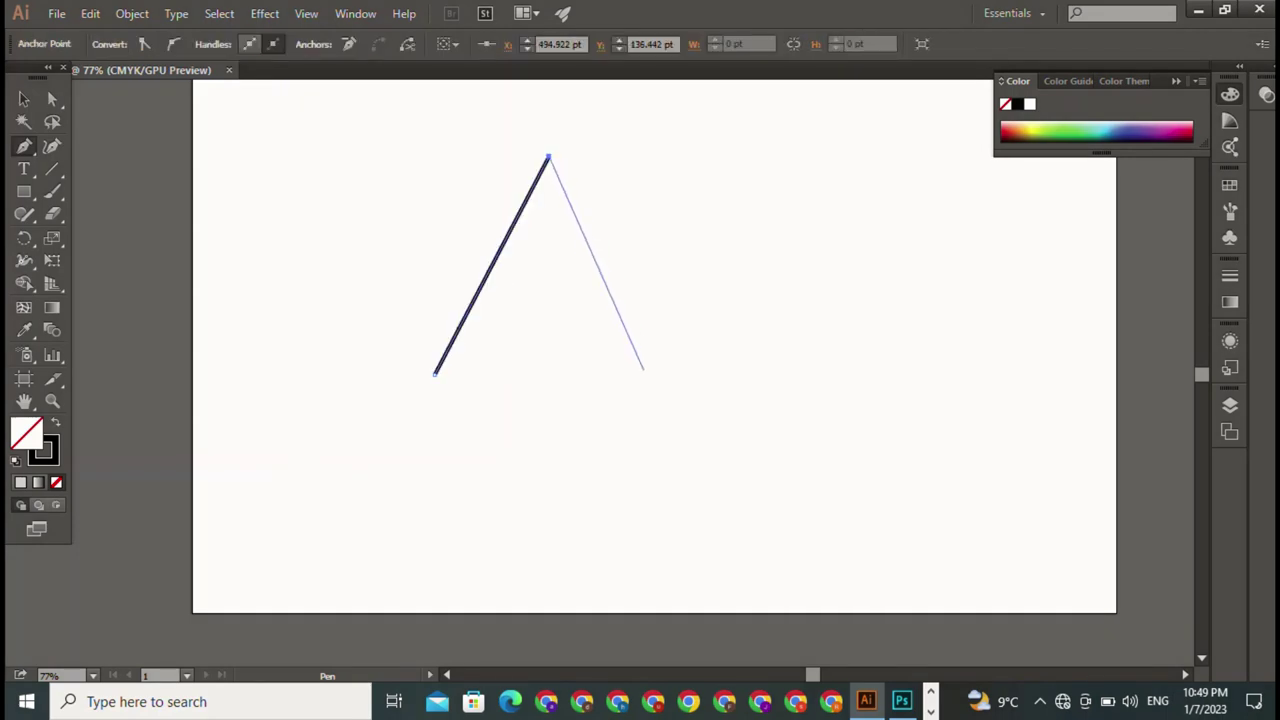
{"action": "left_click", "coordinate": [643, 370]}
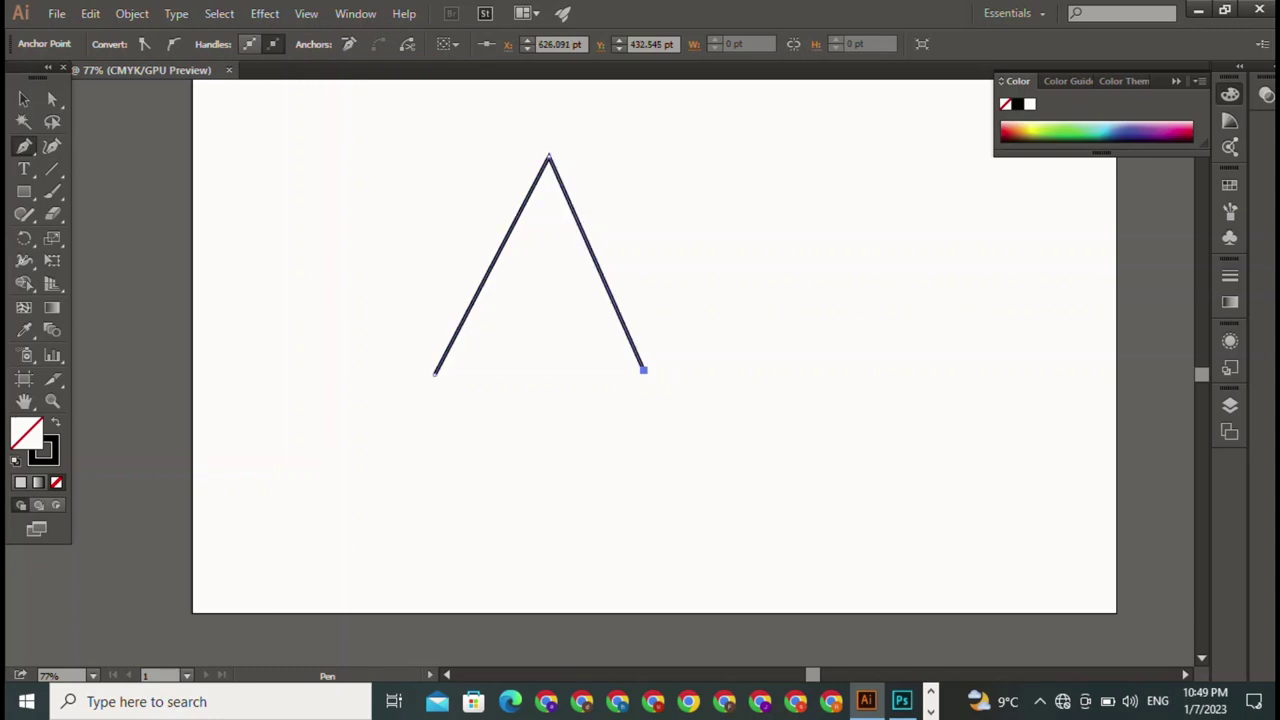
{"action": "key", "text": "ctrl"}
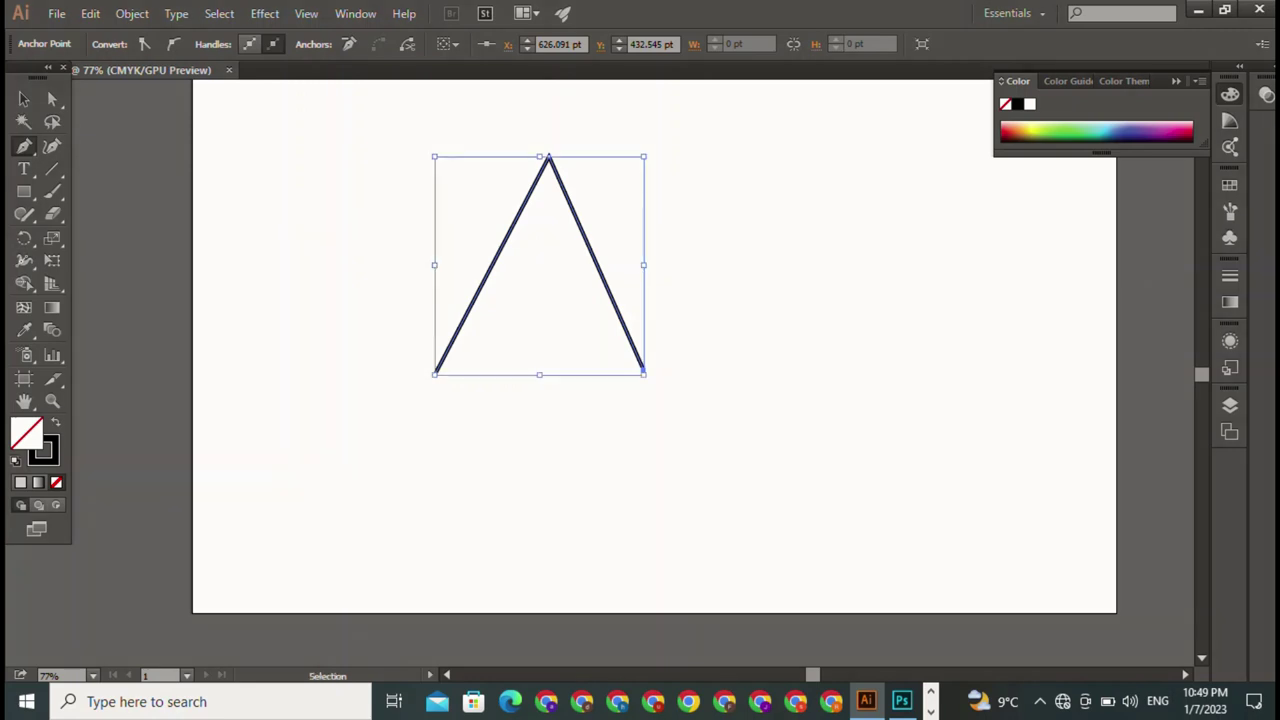
{"action": "key", "text": "ctrl+z"}
{"action": "key", "text": "ctrl"}
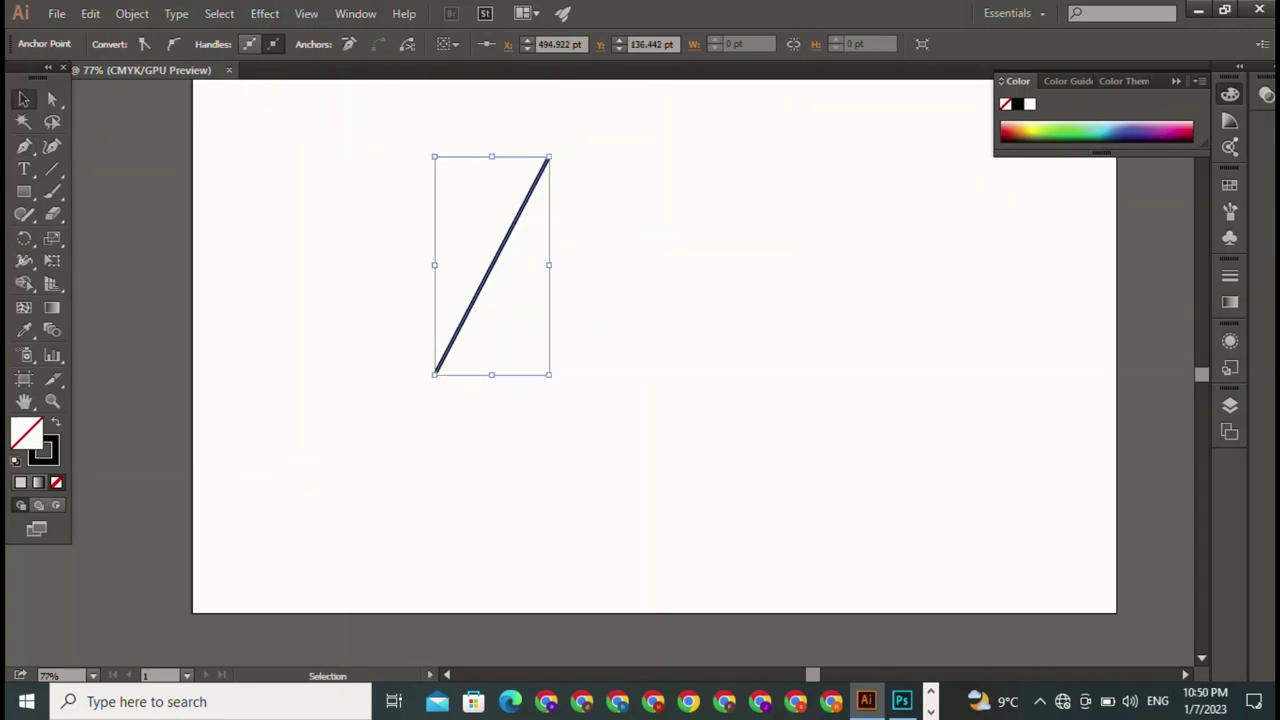
{"action": "key", "text": "ctrl+shift+a"}
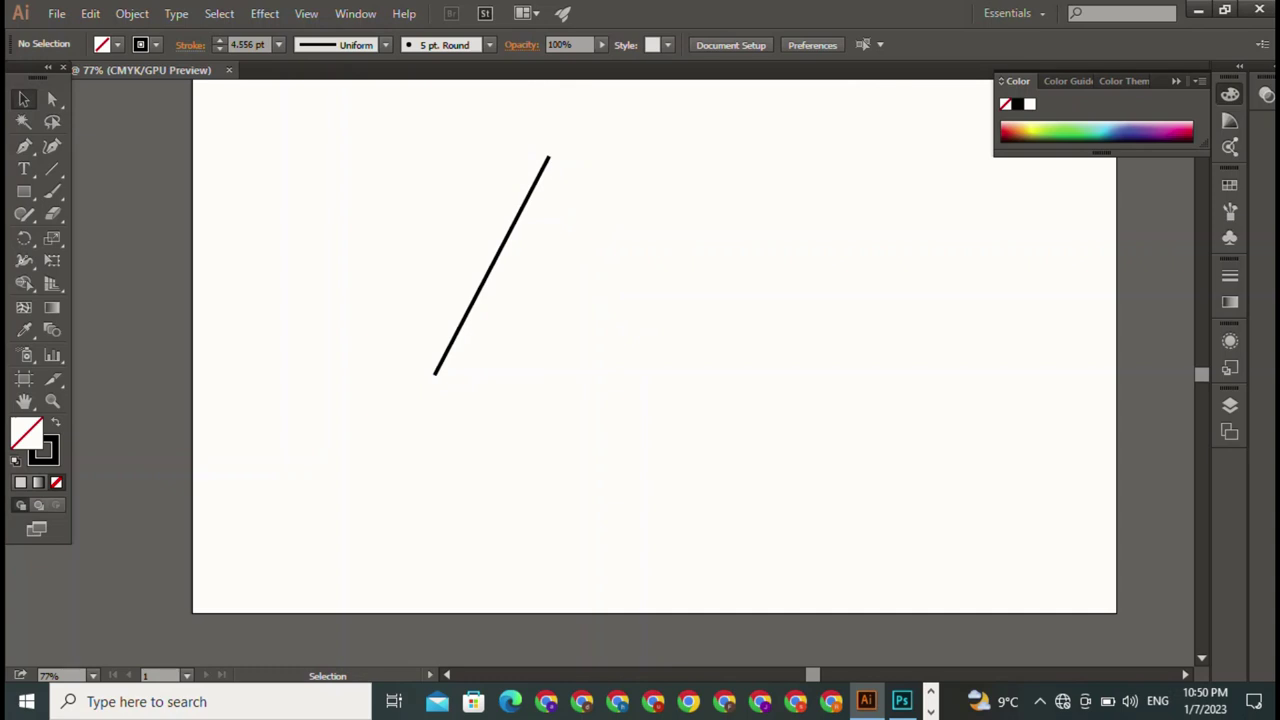
Pen-draw a curved second stroke from beside the apex to the lower right.
{"action": "key", "text": "p"}
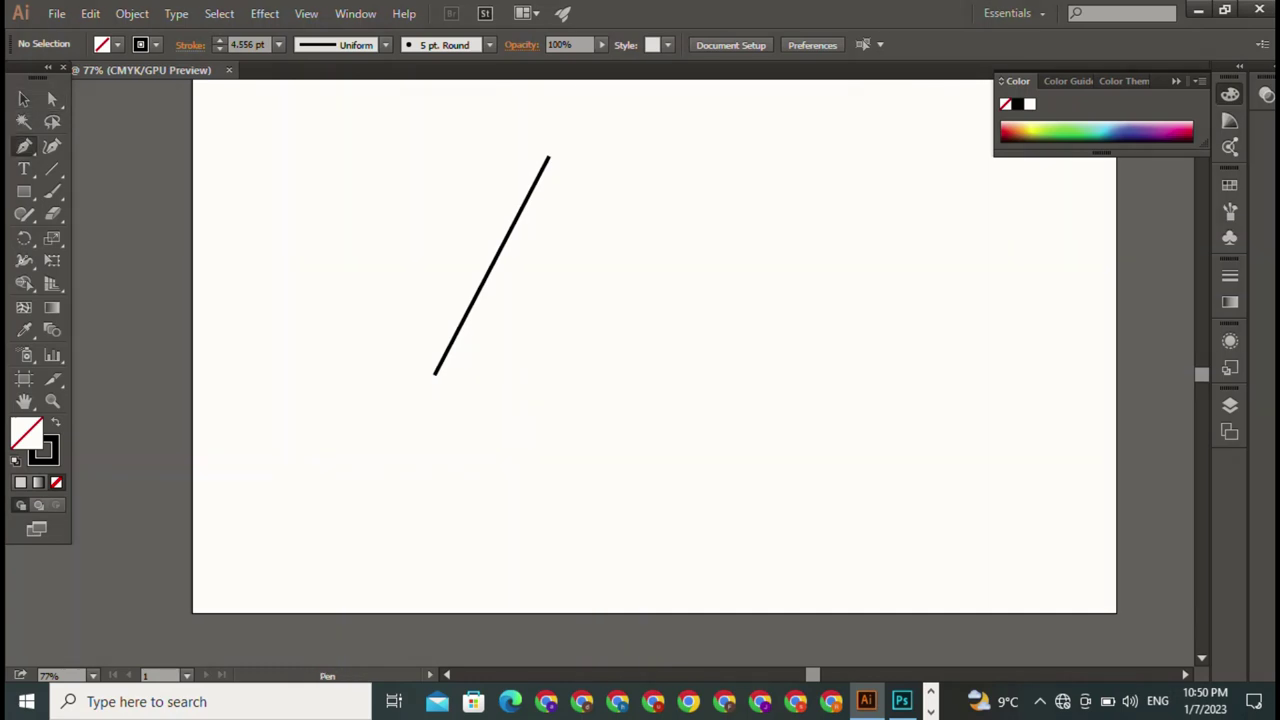
{"action": "left_click", "coordinate": [560, 142]}
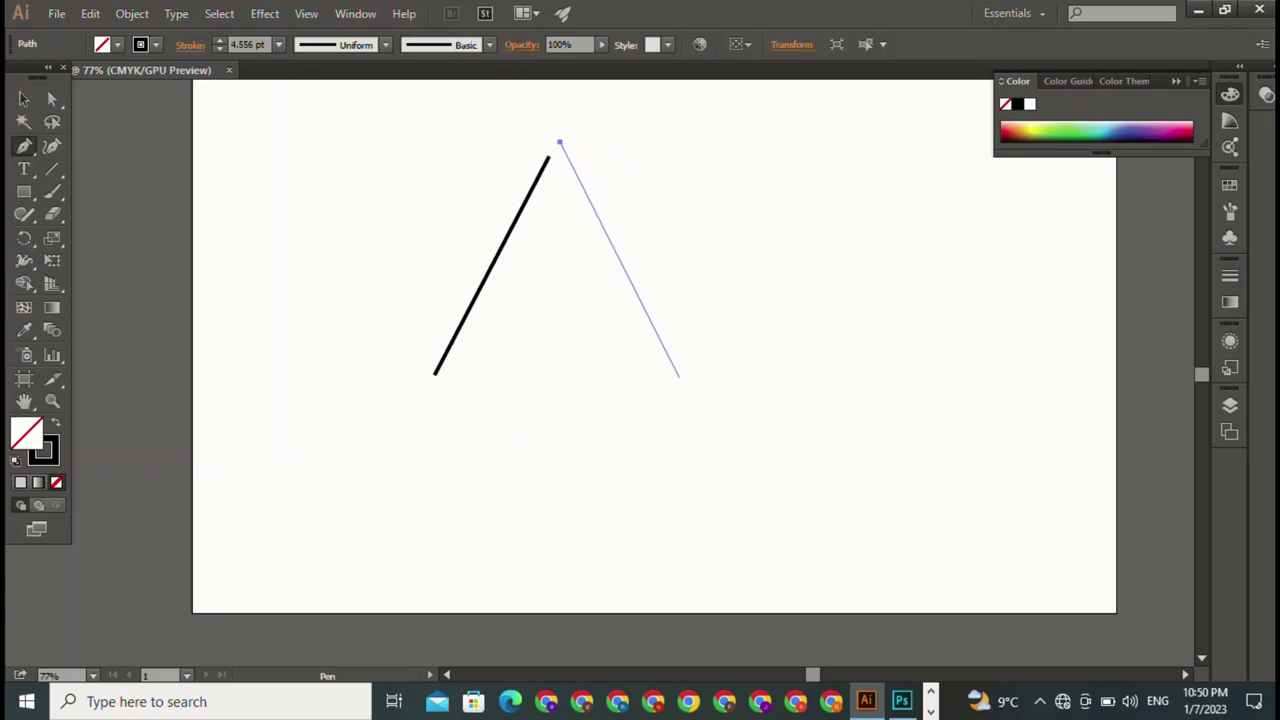
{"action": "left_click", "coordinate": [646, 370]}
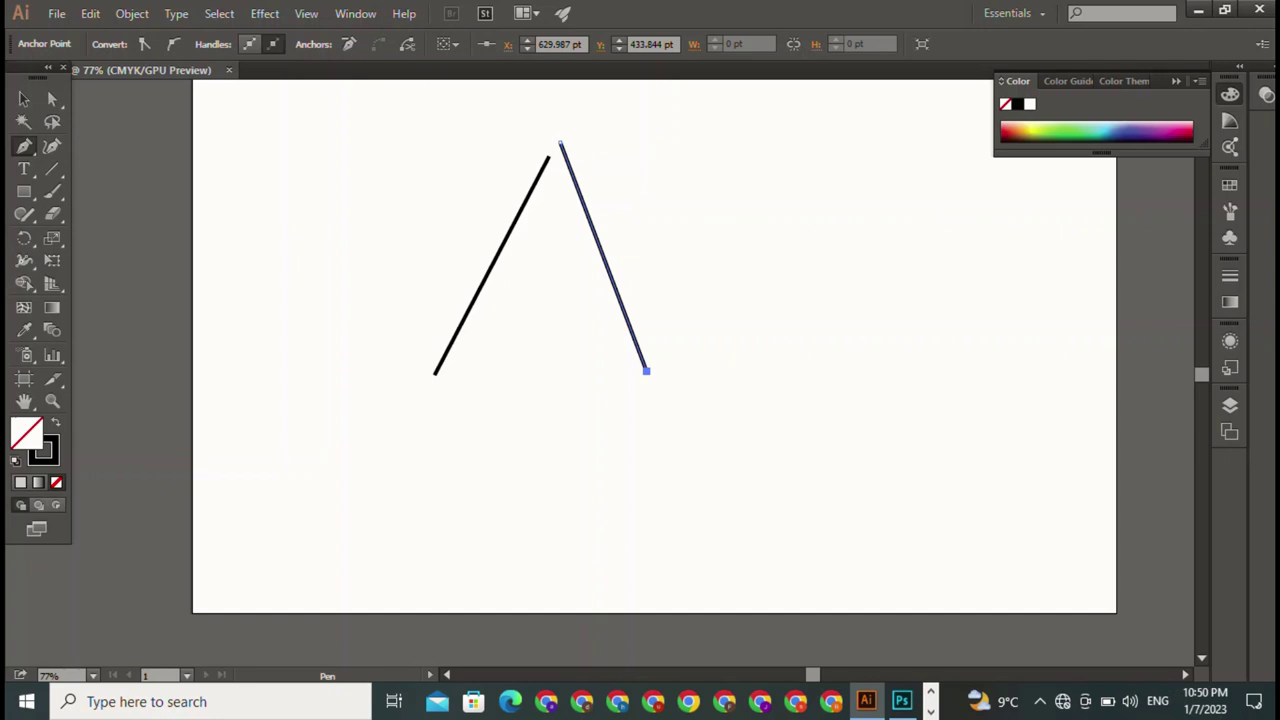
{"action": "left_click_drag", "start_coordinate": [646, 370], "coordinate": [648, 290]}
Undo the curved stroke, deselect, and show the rulers with Ctrl+R.
{"action": "key", "text": "ctrl+z"}
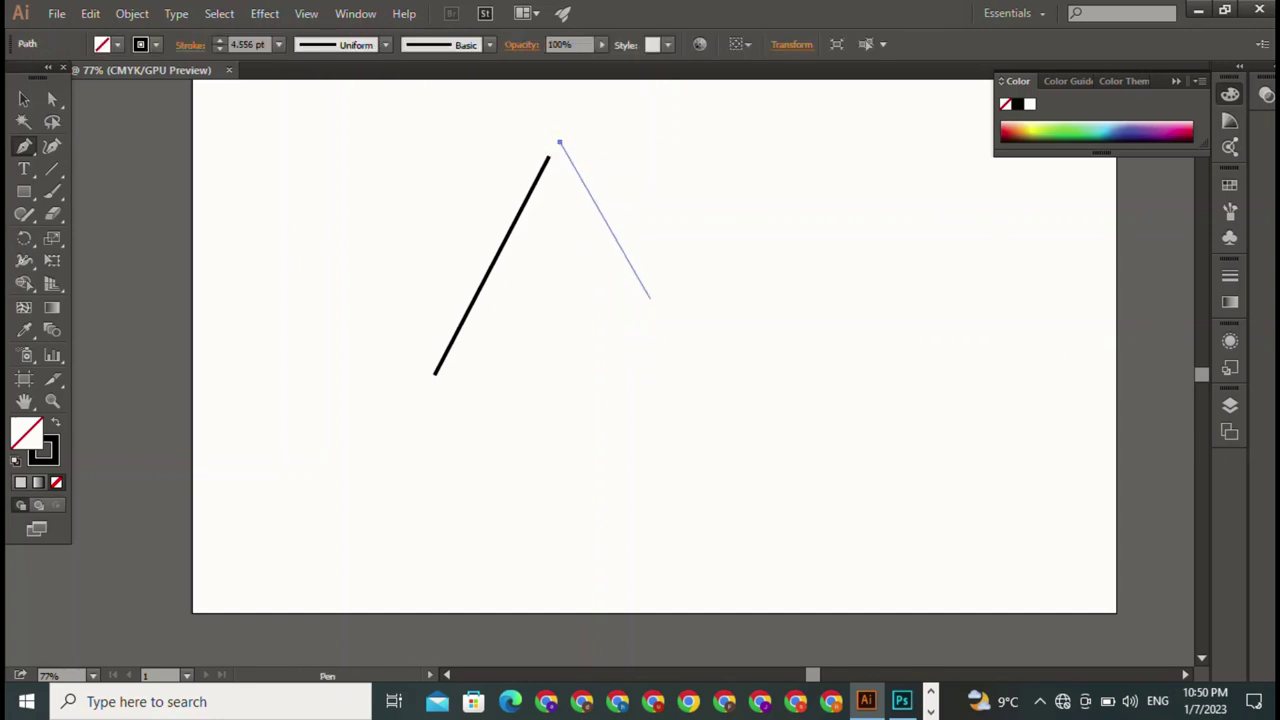
{"action": "key", "text": "ctrl+z"}
{"action": "key", "text": "ctrl+shift+a"}
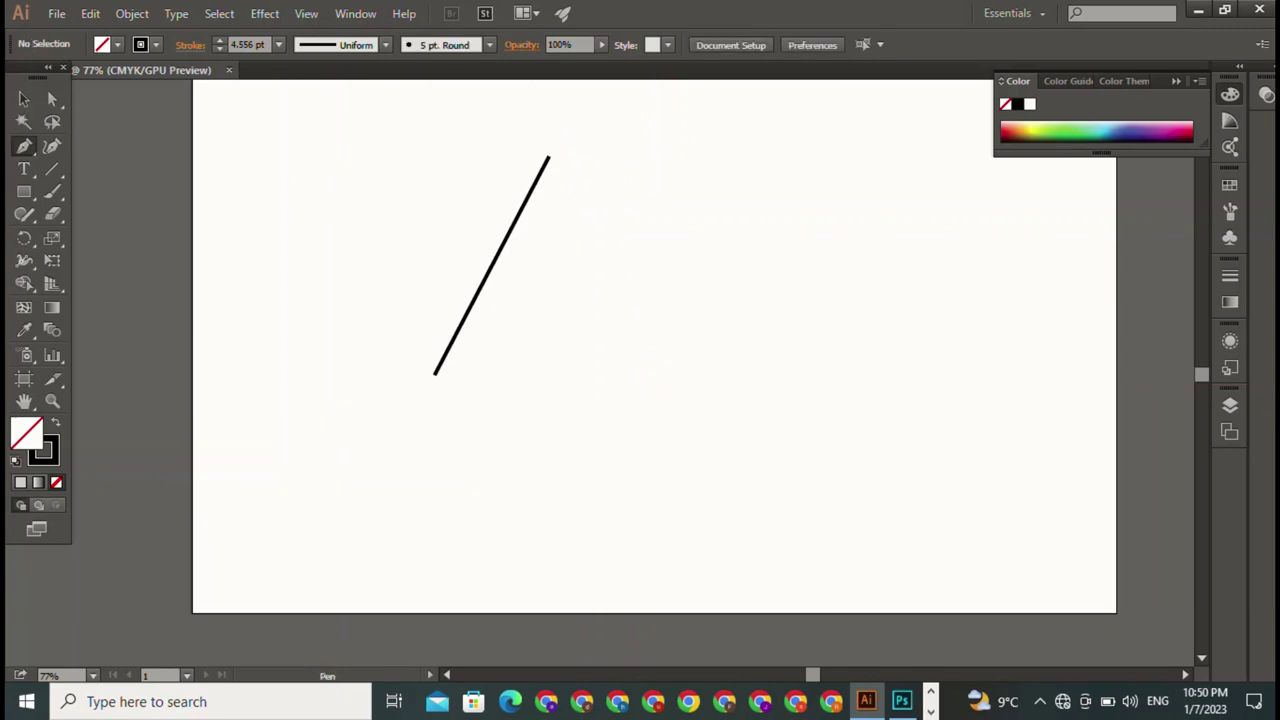
{"action": "key", "text": "ctrl+r"}
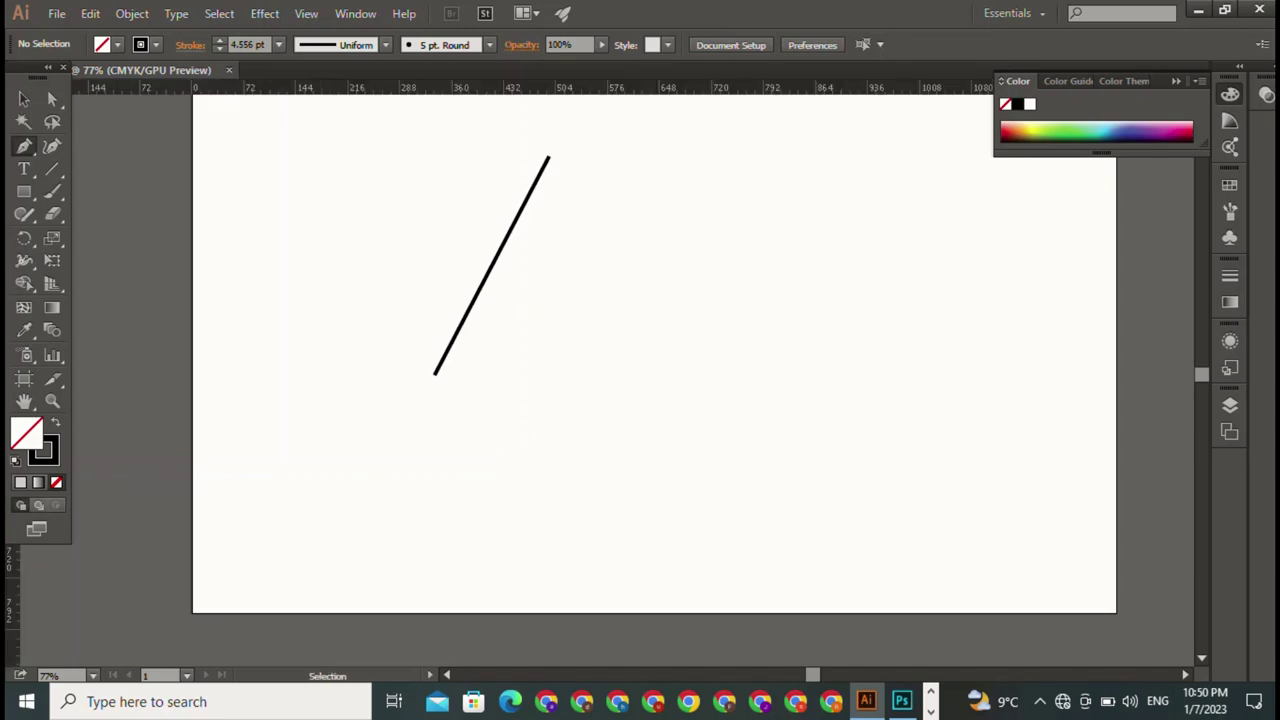
Add two vertical guides and two horizontal guides at the diagonal's top and bottom ends.
{"action": "left_click_drag", "start_coordinate": [8, 350], "coordinate": [433, 350]}
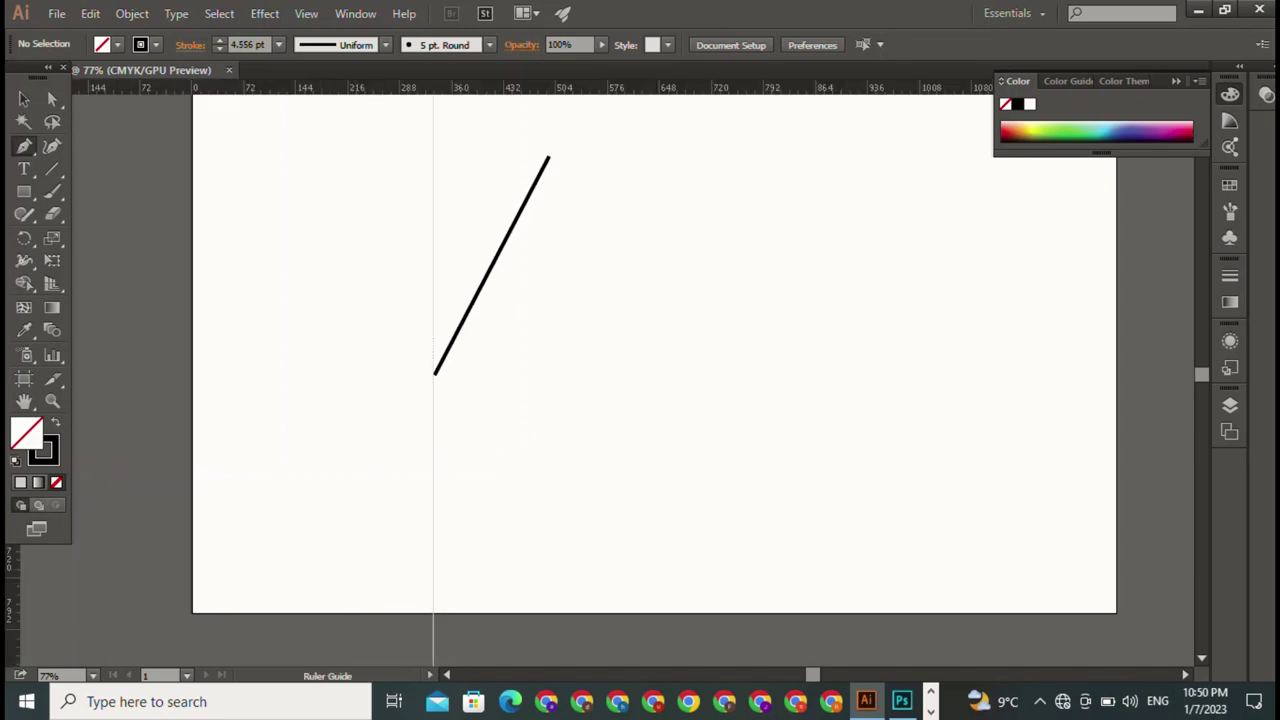
{"action": "mouse_move", "coordinate": [800, 88]}
{"action": "left_mouse_down"}
{"action": "mouse_move", "coordinate": [800, 207]}
{"action": "mouse_move", "coordinate": [800, 158]}
{"action": "left_mouse_up"}
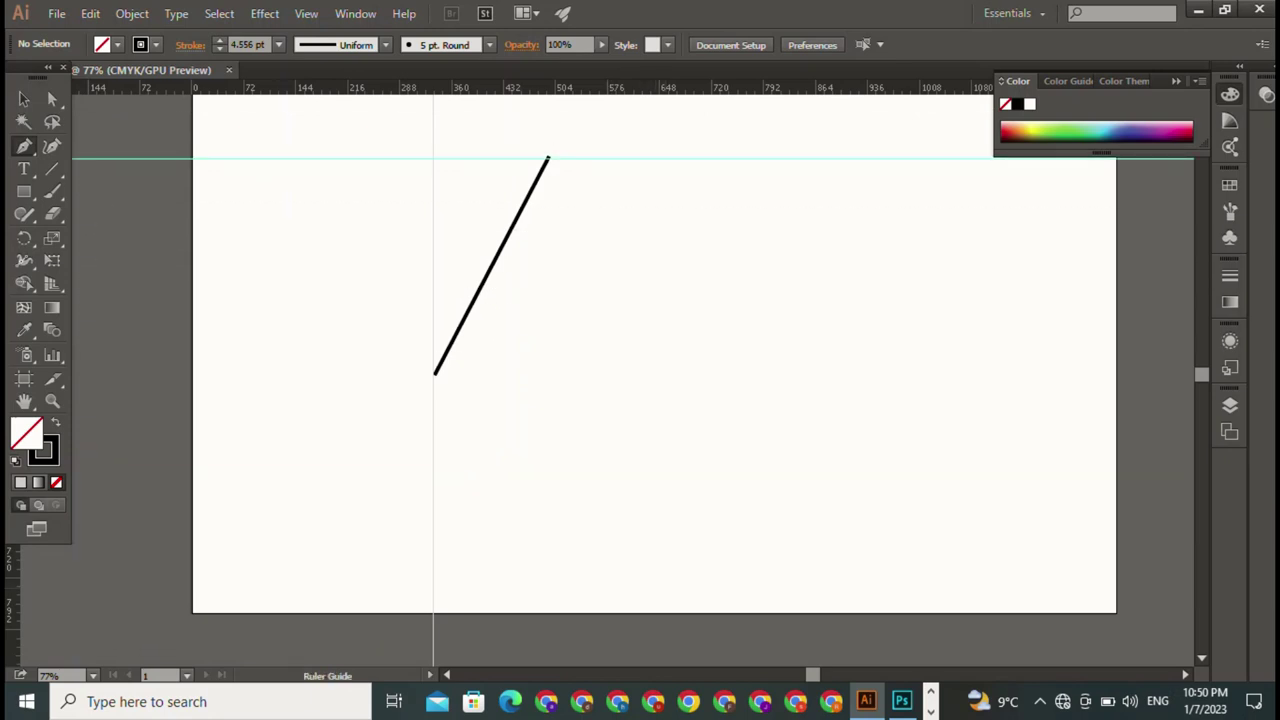
{"action": "left_click_drag", "start_coordinate": [8, 380], "coordinate": [554, 380]}
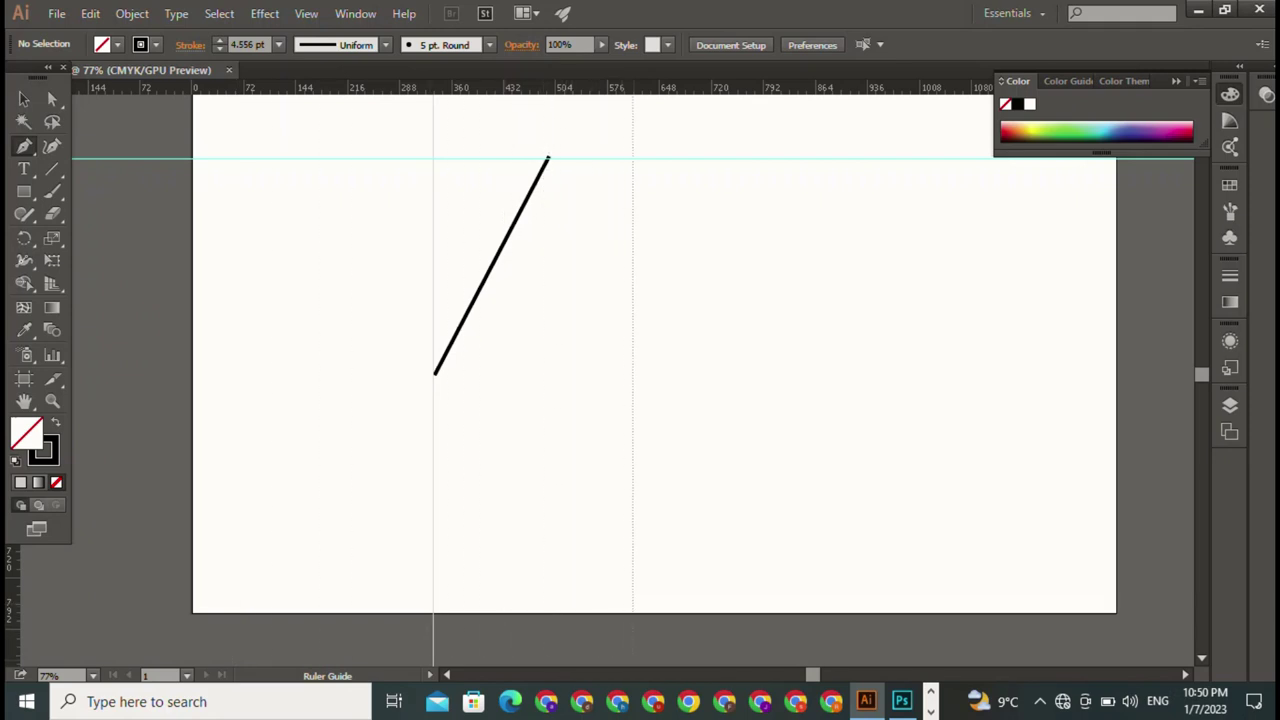
{"action": "left_click_drag", "start_coordinate": [554, 380], "coordinate": [633, 380]}
{"action": "left_click_drag", "start_coordinate": [620, 88], "coordinate": [620, 372]}
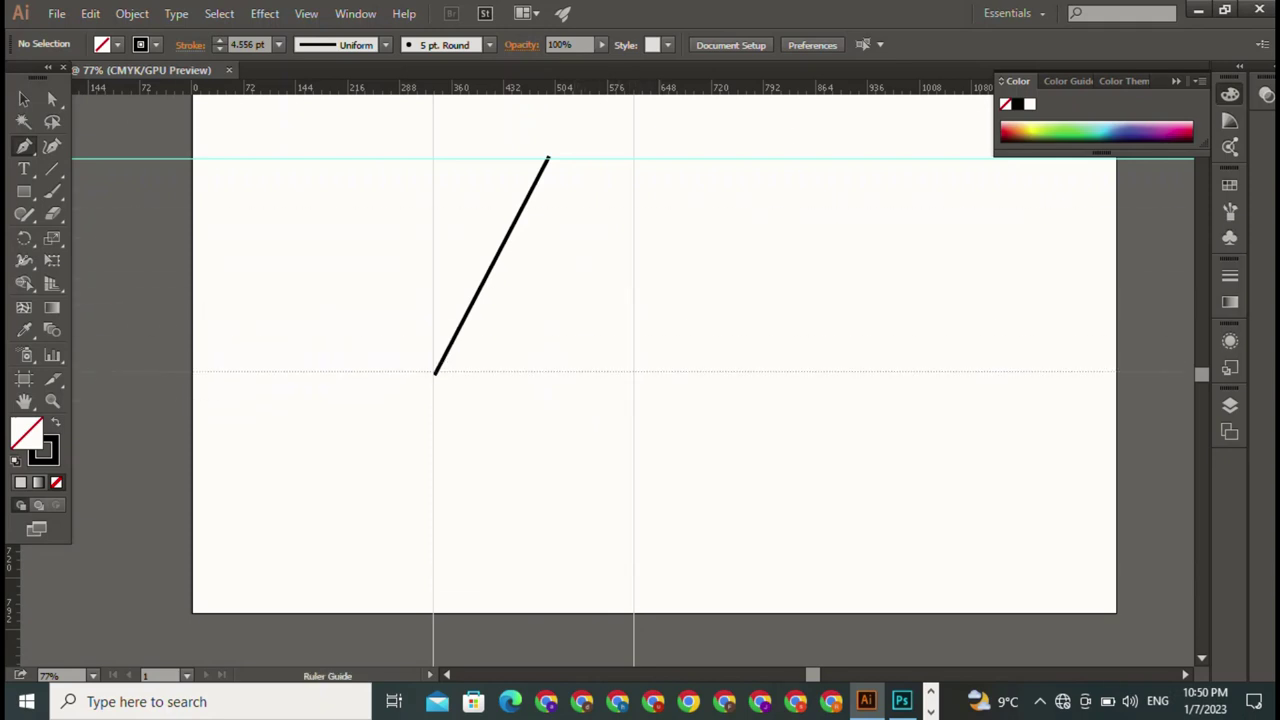
{"action": "left_click_drag", "start_coordinate": [620, 372], "coordinate": [620, 375]}
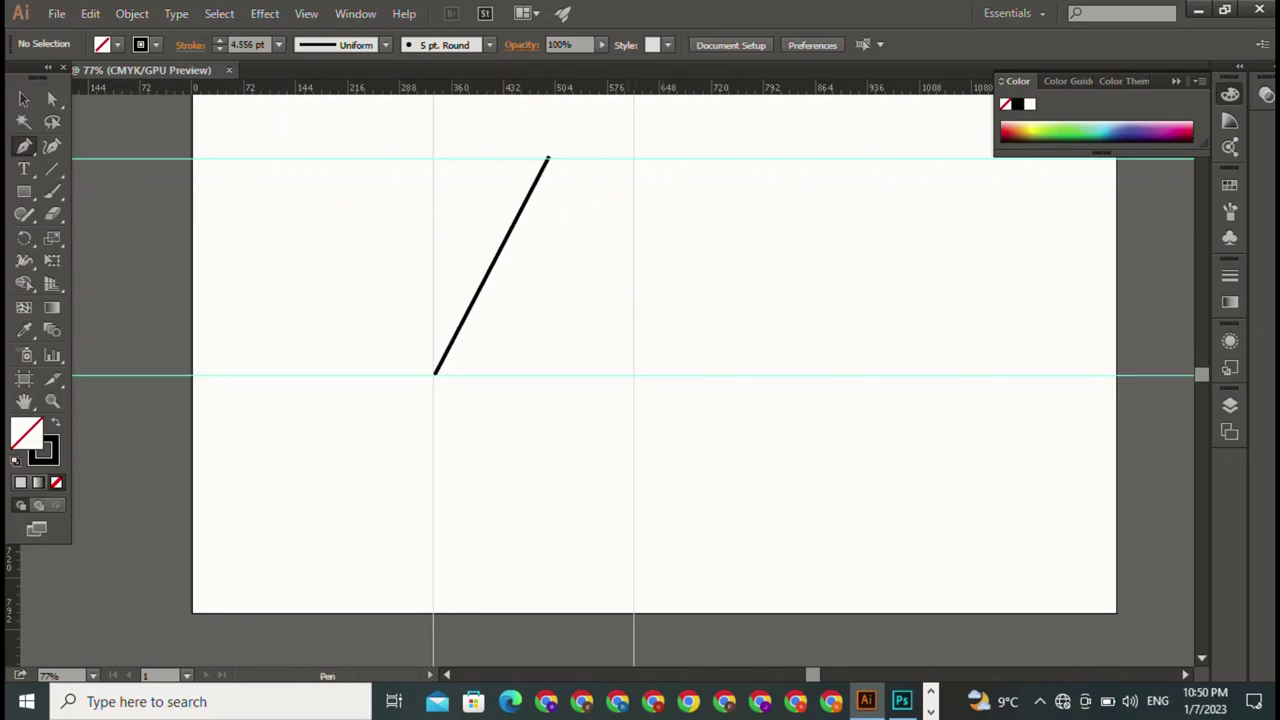
Pen-draw the A's right leg from the apex down, dropping an extra stray anchor.
{"action": "left_click", "coordinate": [548, 158]}
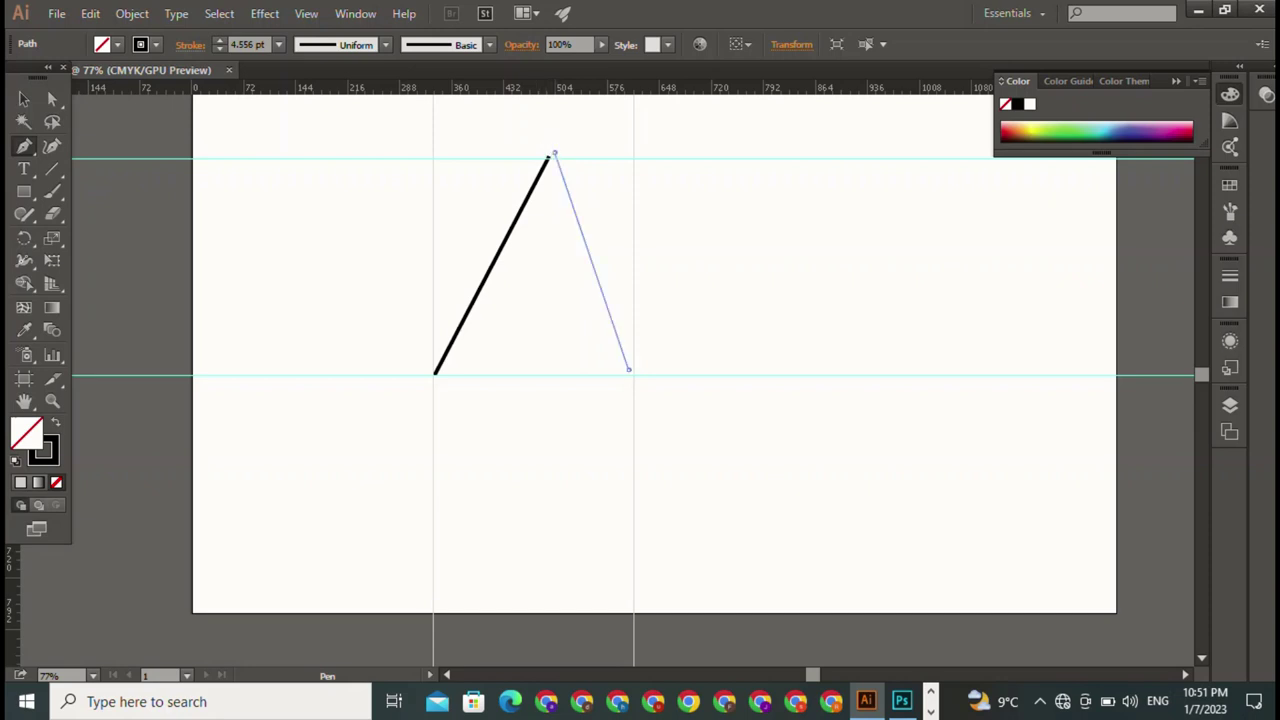
{"action": "left_click", "coordinate": [555, 154]}
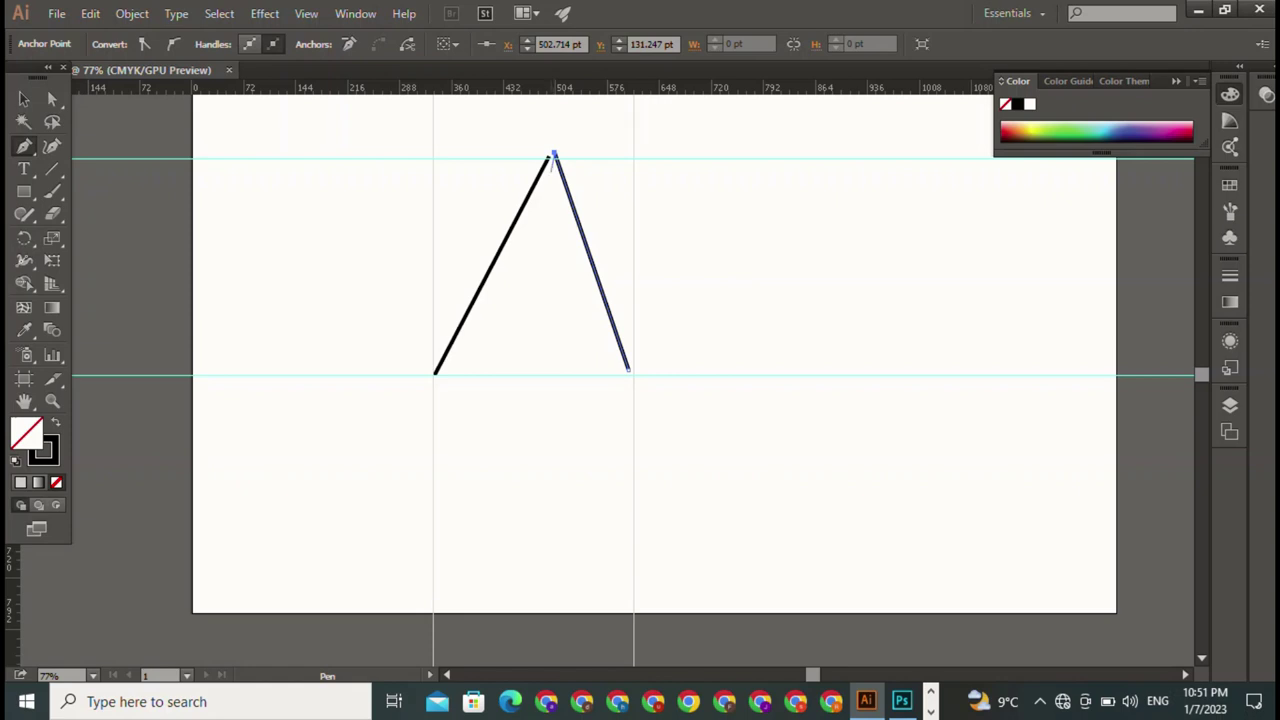
{"action": "left_click", "coordinate": [567, 128]}
{"action": "key", "text": "ctrl+z"}
{"action": "key", "text": "v"}
{"action": "key", "text": "ctrl+shift+a"}
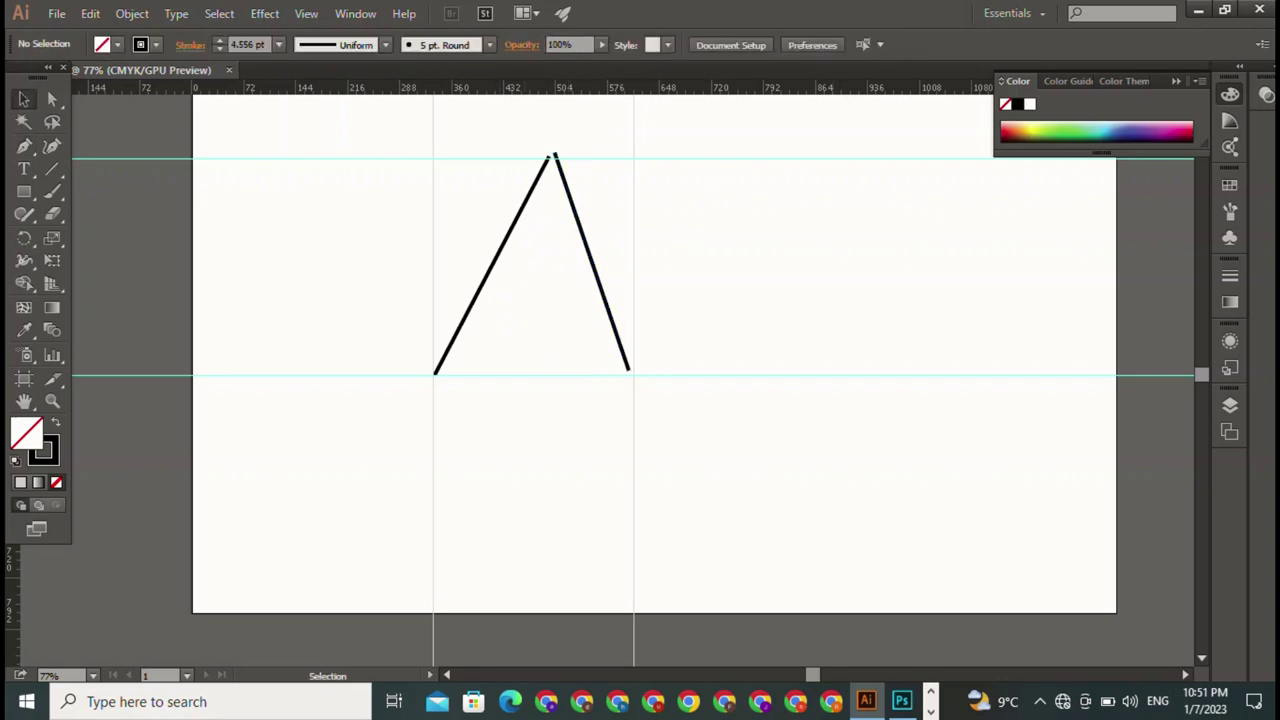
Select the right leg's top anchor with Direct Selection and nudge it.
{"action": "left_click", "coordinate": [592, 262]}
{"action": "key", "text": "ctrl+shift+a"}
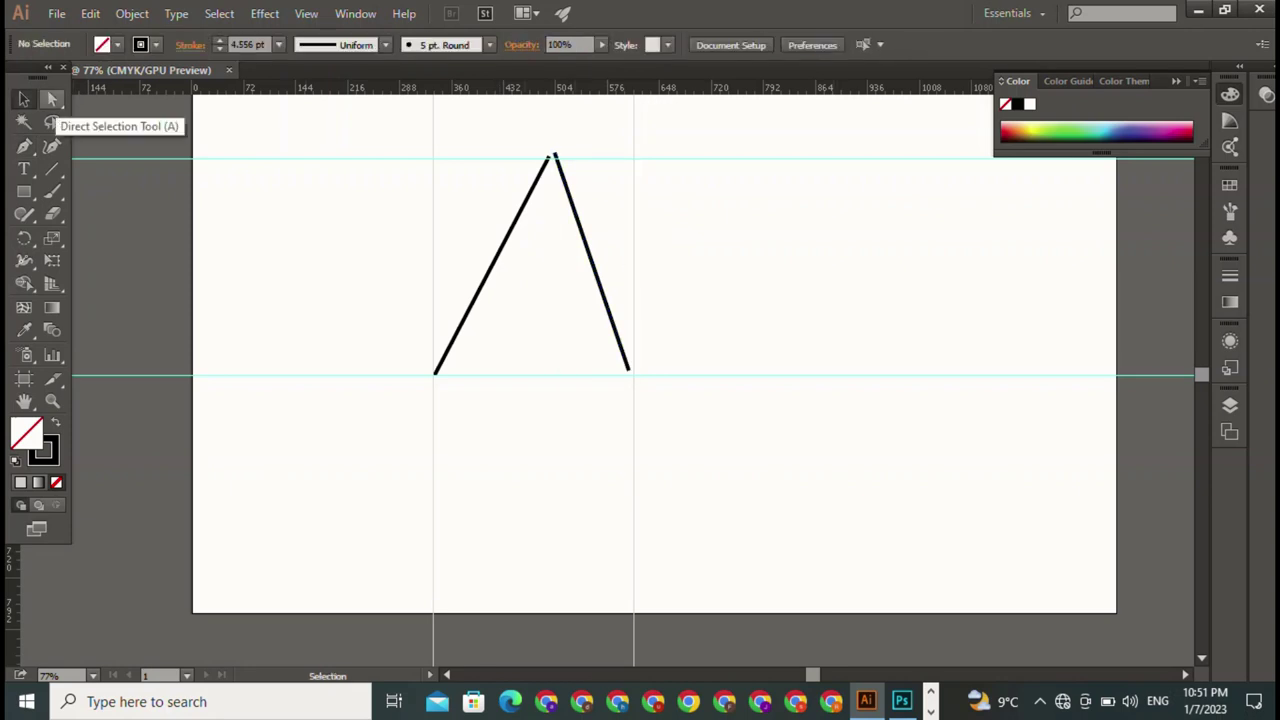
{"action": "left_click", "coordinate": [52, 99]}
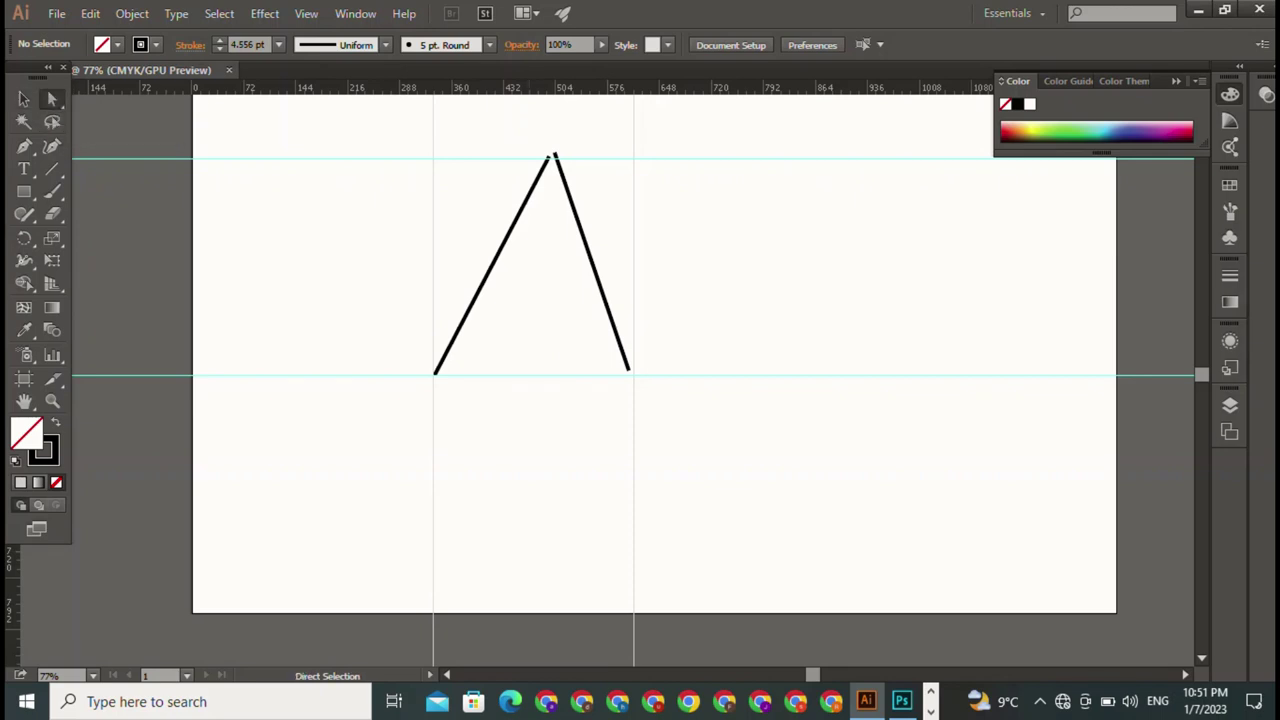
{"action": "left_click", "coordinate": [555, 155]}
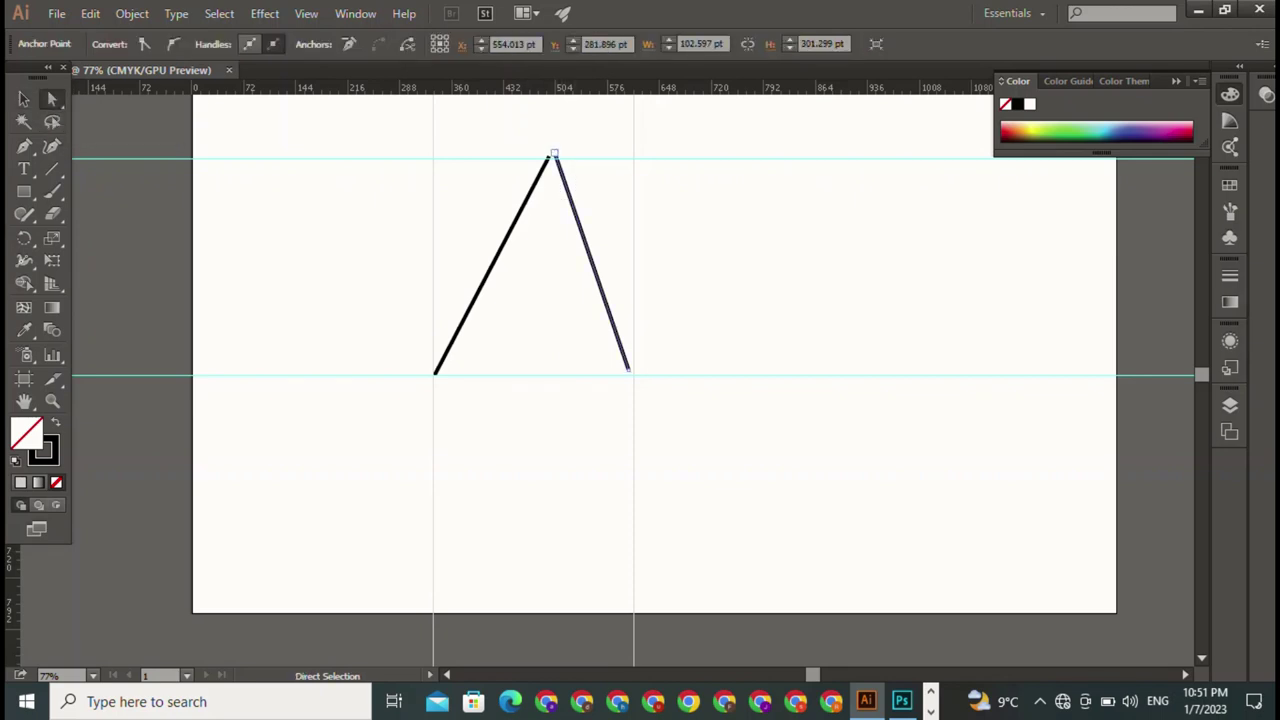
{"action": "mouse_move", "coordinate": [555, 155]}
{"action": "left_mouse_down"}
{"action": "mouse_move", "coordinate": [570, 200]}
{"action": "mouse_move", "coordinate": [552, 127]}
{"action": "left_mouse_up"}
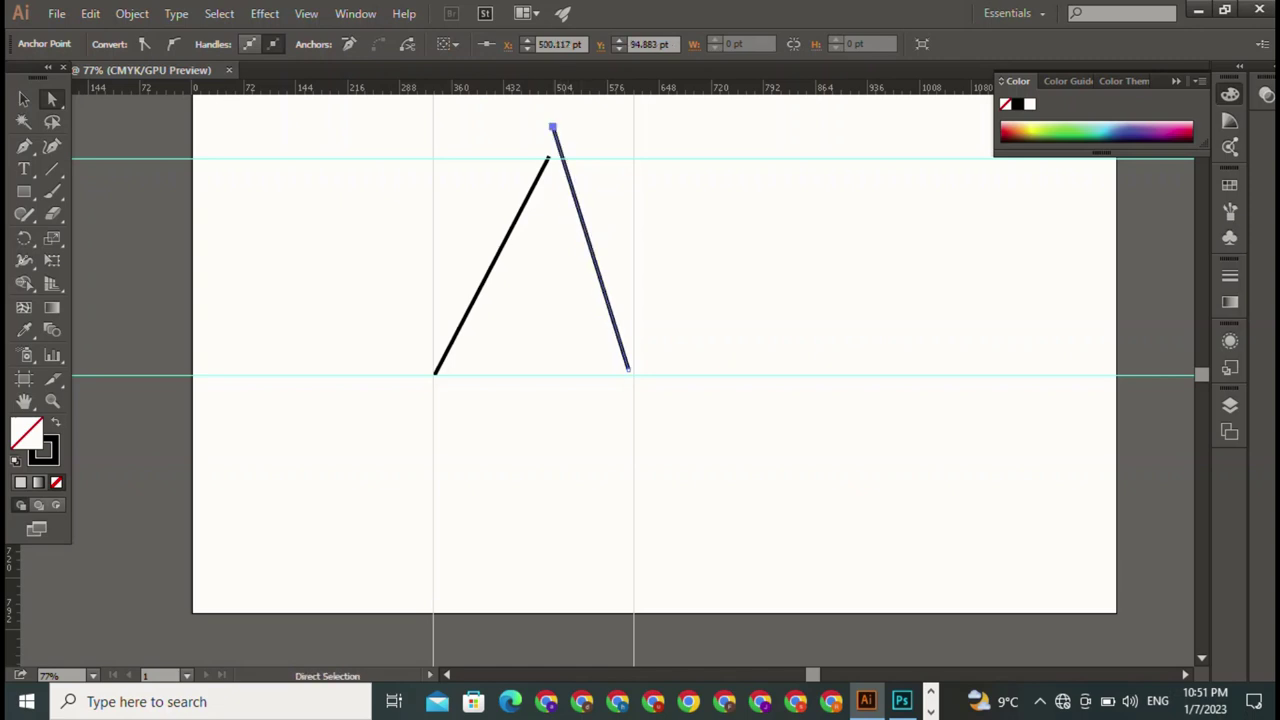
{"action": "key", "text": "ctrl+shift+a"}
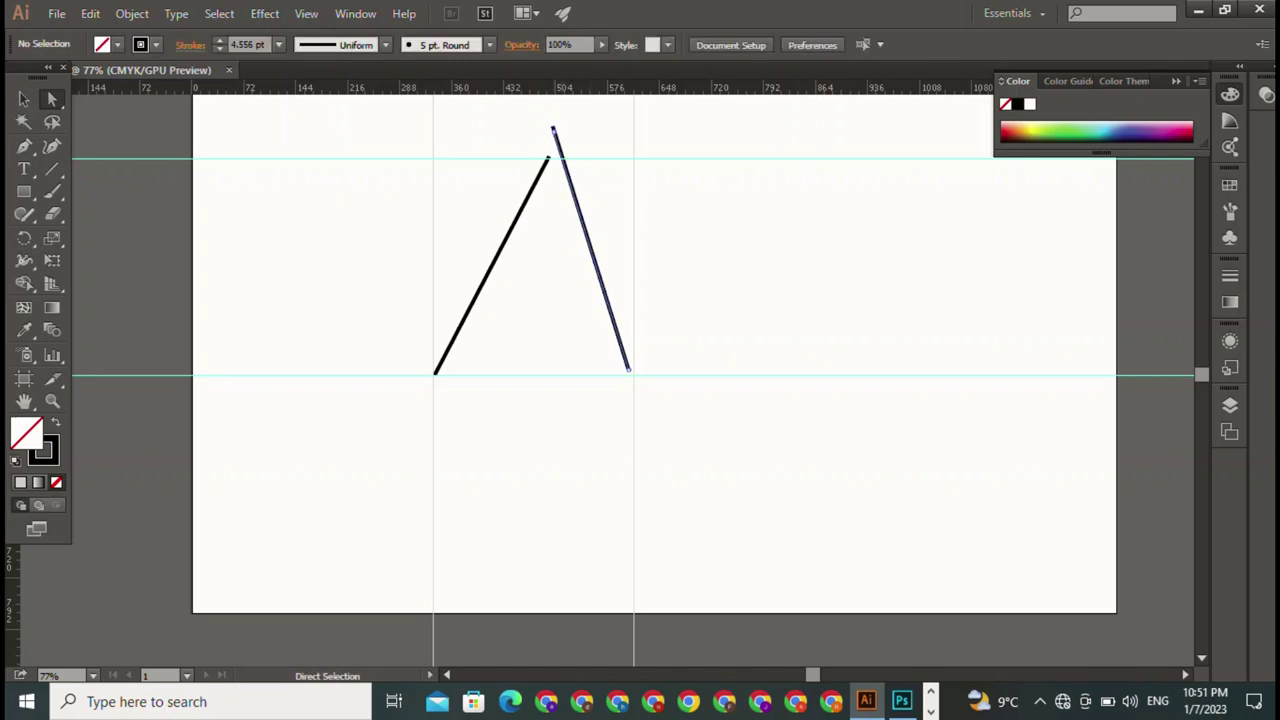
Shift the right leg and drag its top anchor left onto the top guide, crossing the left leg.
{"action": "left_click_drag", "start_coordinate": [552, 127], "coordinate": [545, 155]}
{"action": "key", "text": "ctrl+shift+a"}
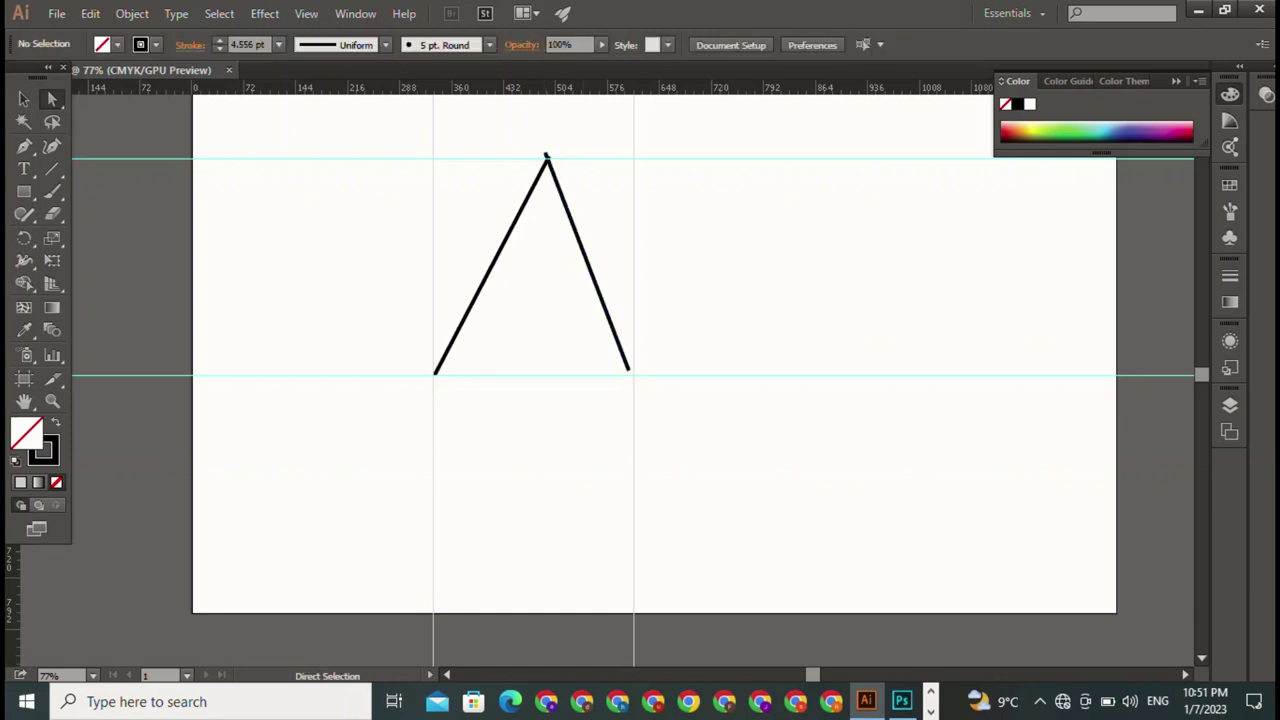
{"action": "mouse_move", "coordinate": [588, 216]}
{"action": "left_mouse_down"}
{"action": "mouse_move", "coordinate": [560, 280]}
{"action": "mouse_move", "coordinate": [585, 284]}
{"action": "mouse_move", "coordinate": [578, 301]}
{"action": "left_mouse_up"}
{"action": "key", "text": "ctrl+shift+a"}
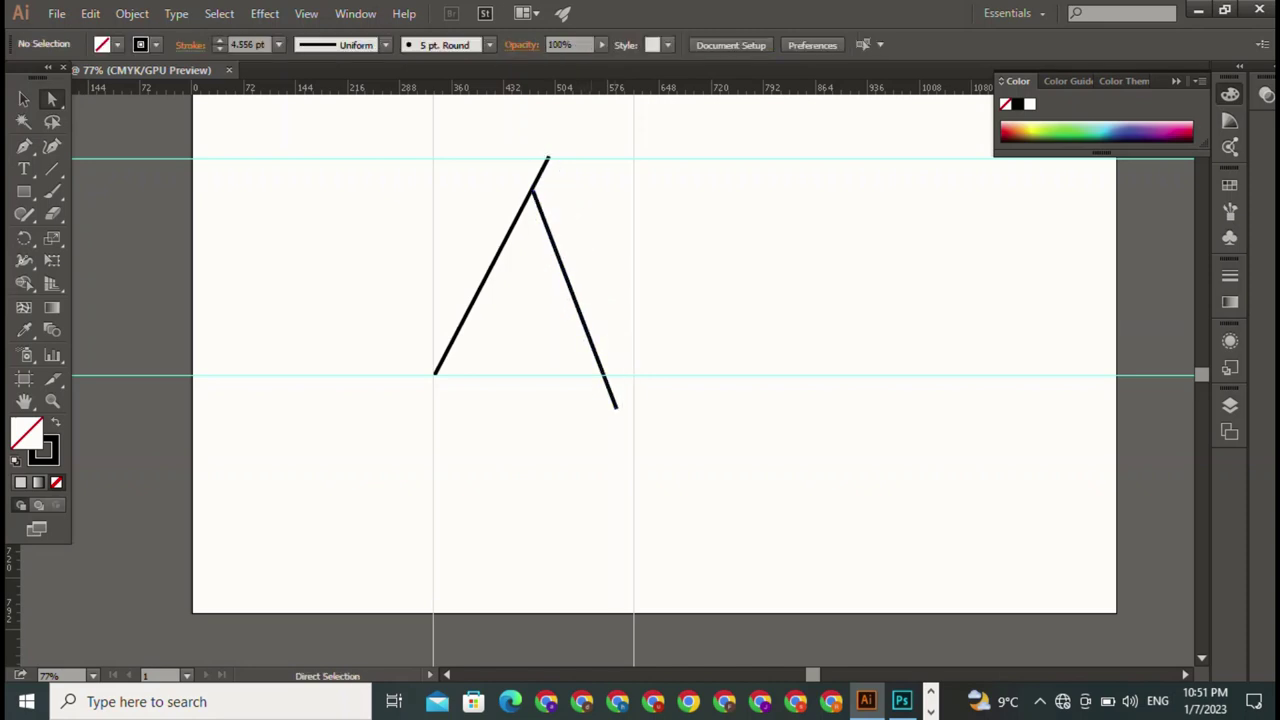
{"action": "left_click_drag", "start_coordinate": [532, 192], "coordinate": [514, 157]}
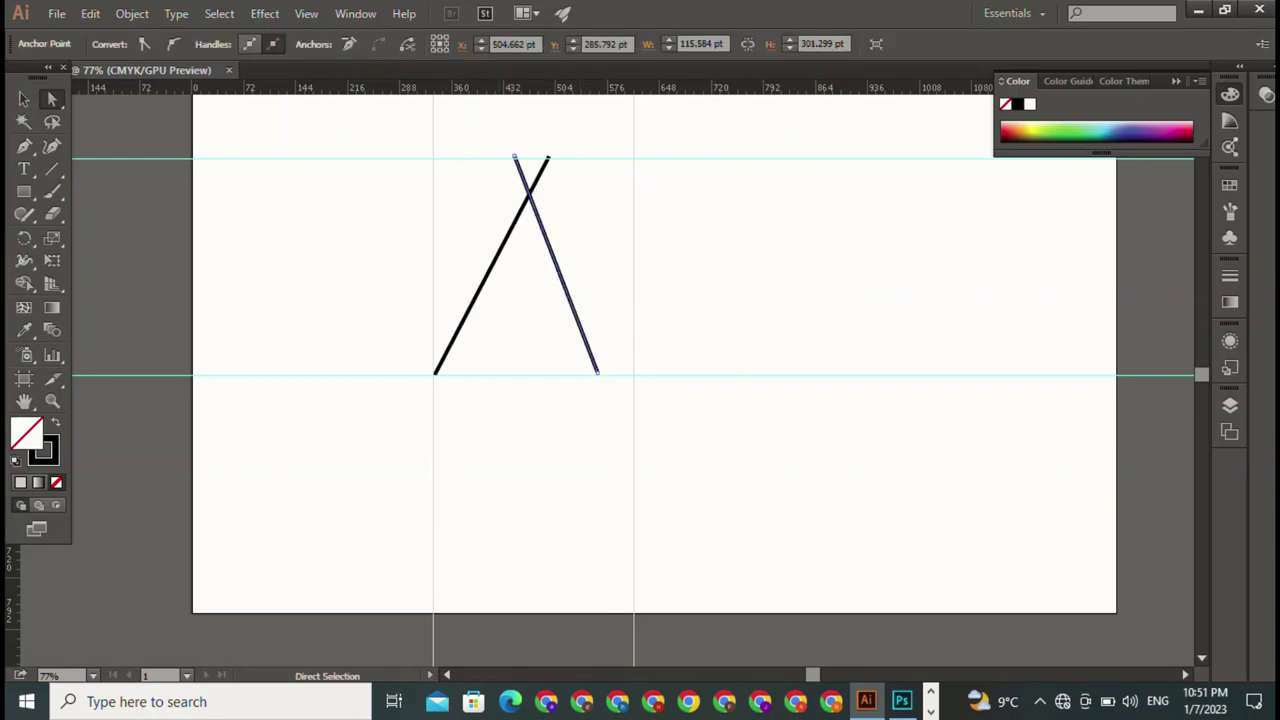
{"action": "key", "text": "ctrl+shift+a"}
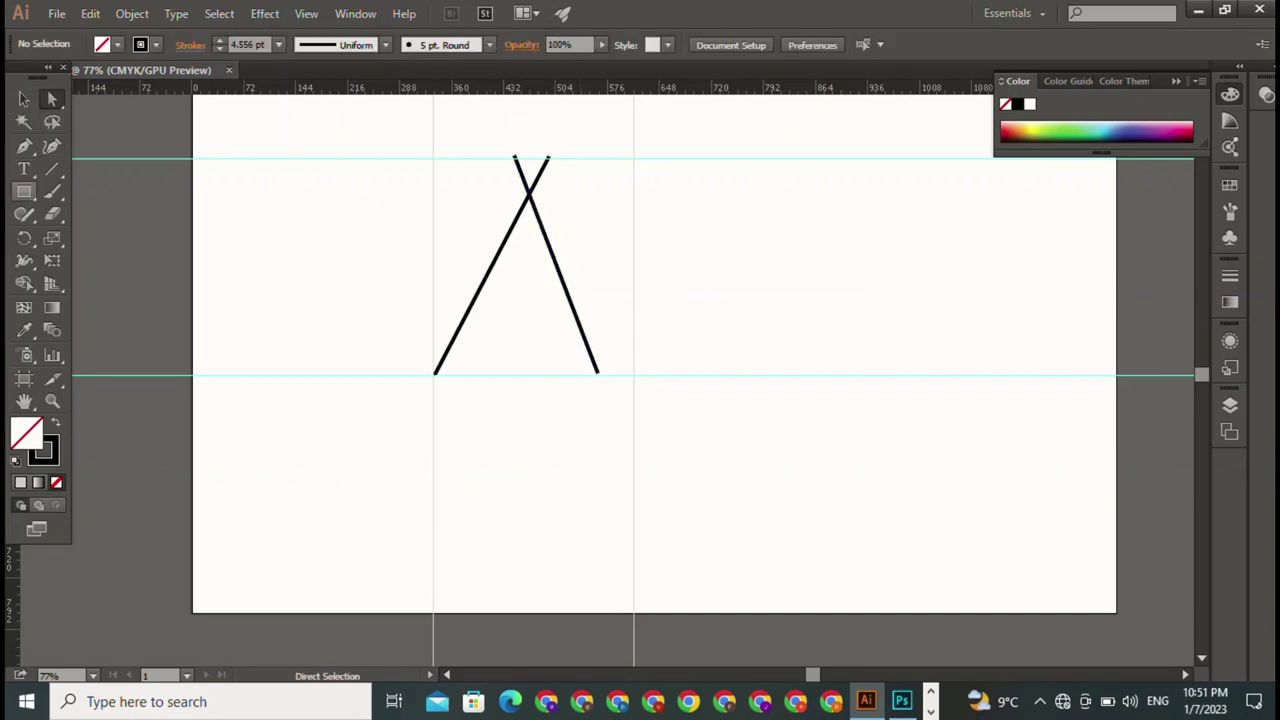
Select both crossing lines and Shape Builder-remove the stub above the intersection.
{"action": "left_click", "coordinate": [24, 283]}
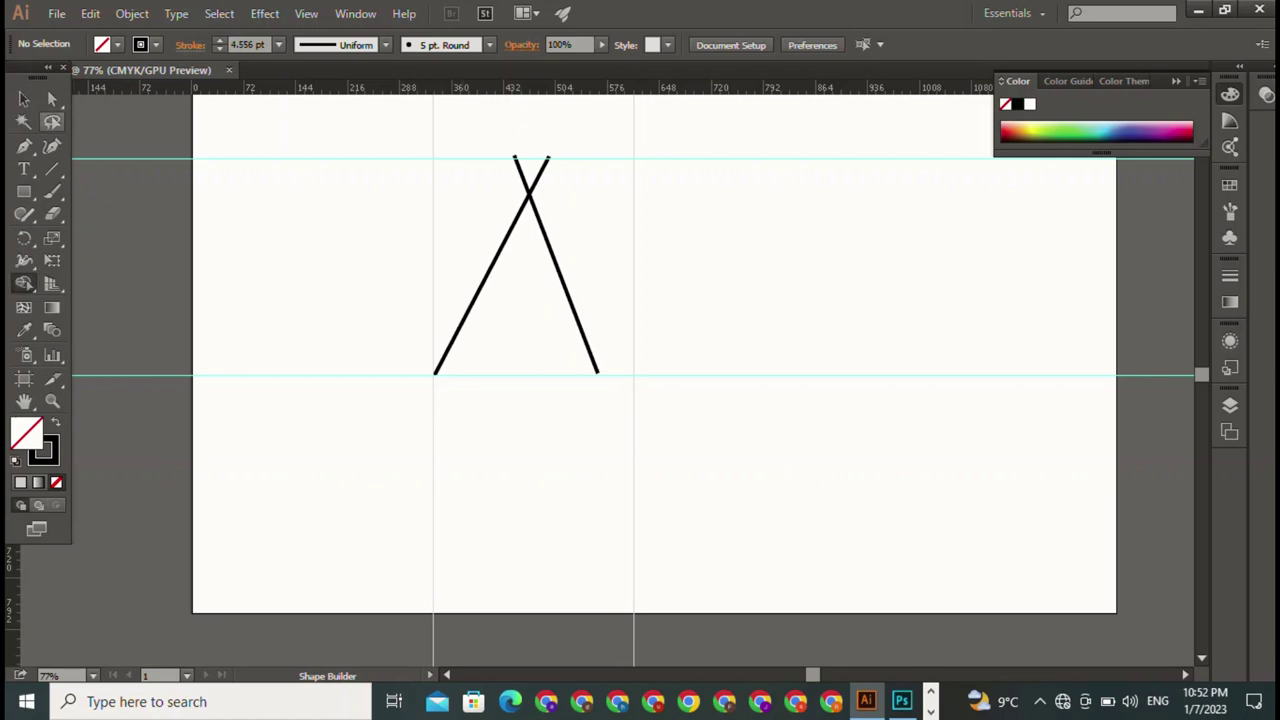
{"action": "left_click", "coordinate": [24, 99]}
{"action": "left_click_drag", "start_coordinate": [606, 132], "coordinate": [443, 271]}
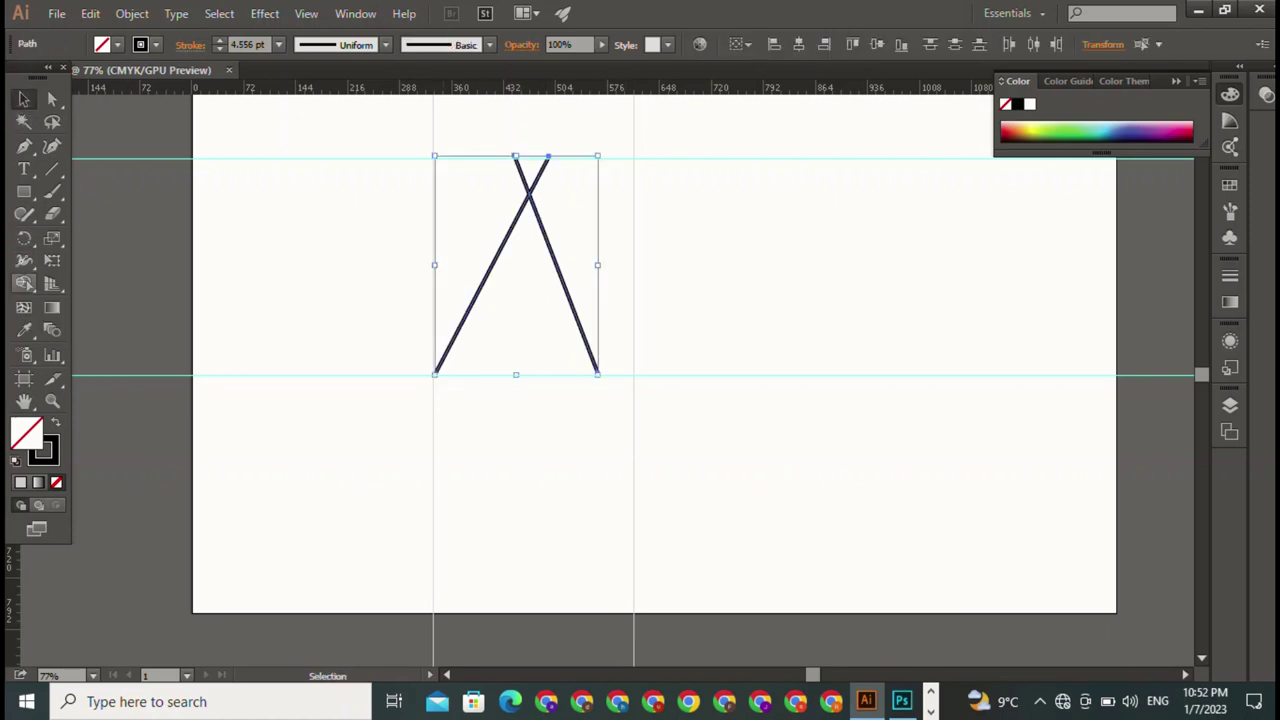
{"action": "left_click", "coordinate": [24, 283]}
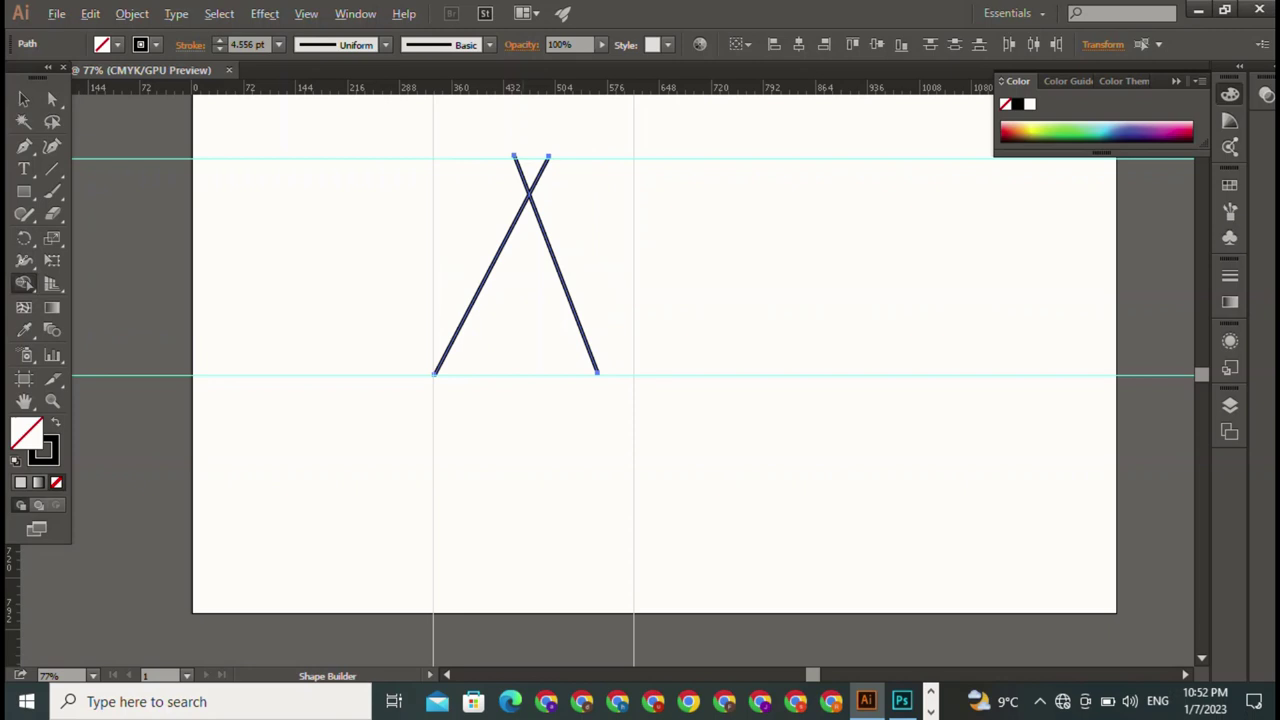
{"action": "left_click", "coordinate": [520, 176], "text": "alt"}
{"action": "key", "text": "v"}
{"action": "key", "text": "ctrl+shift+a"}
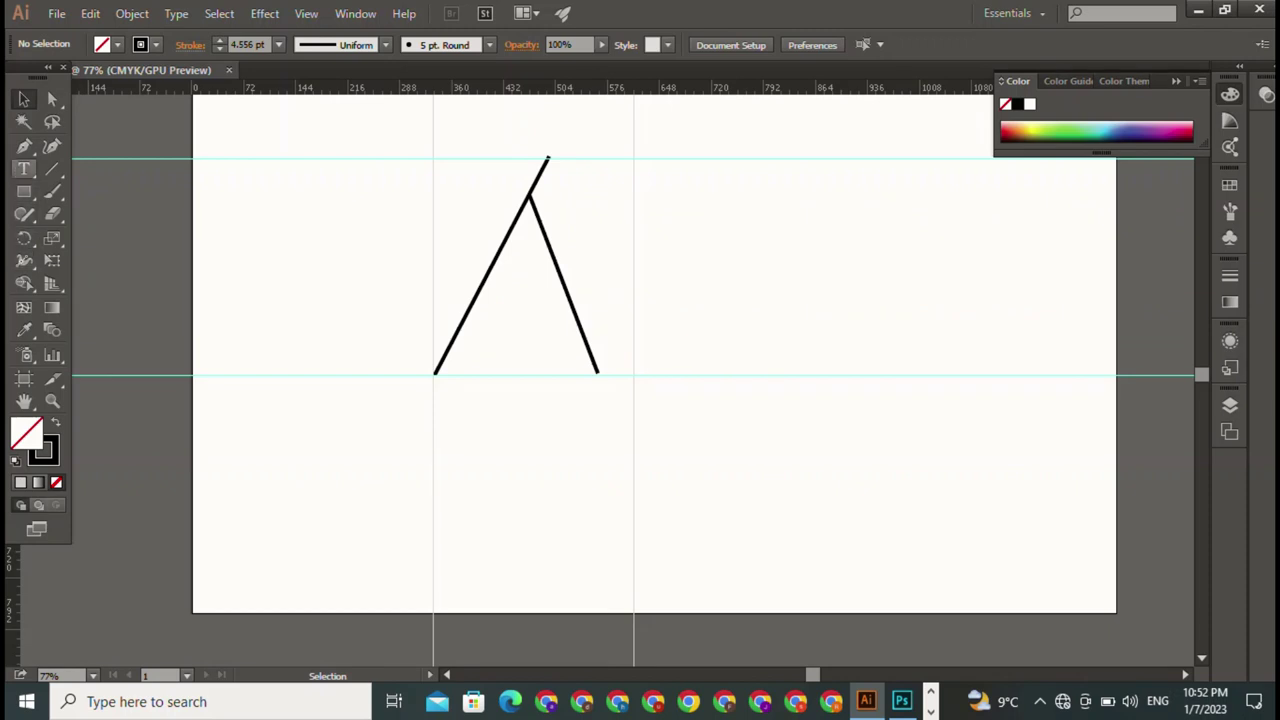
Pen-draw a vertical stem from the apex straight down to the bottom guide.
{"action": "left_click", "coordinate": [24, 146]}
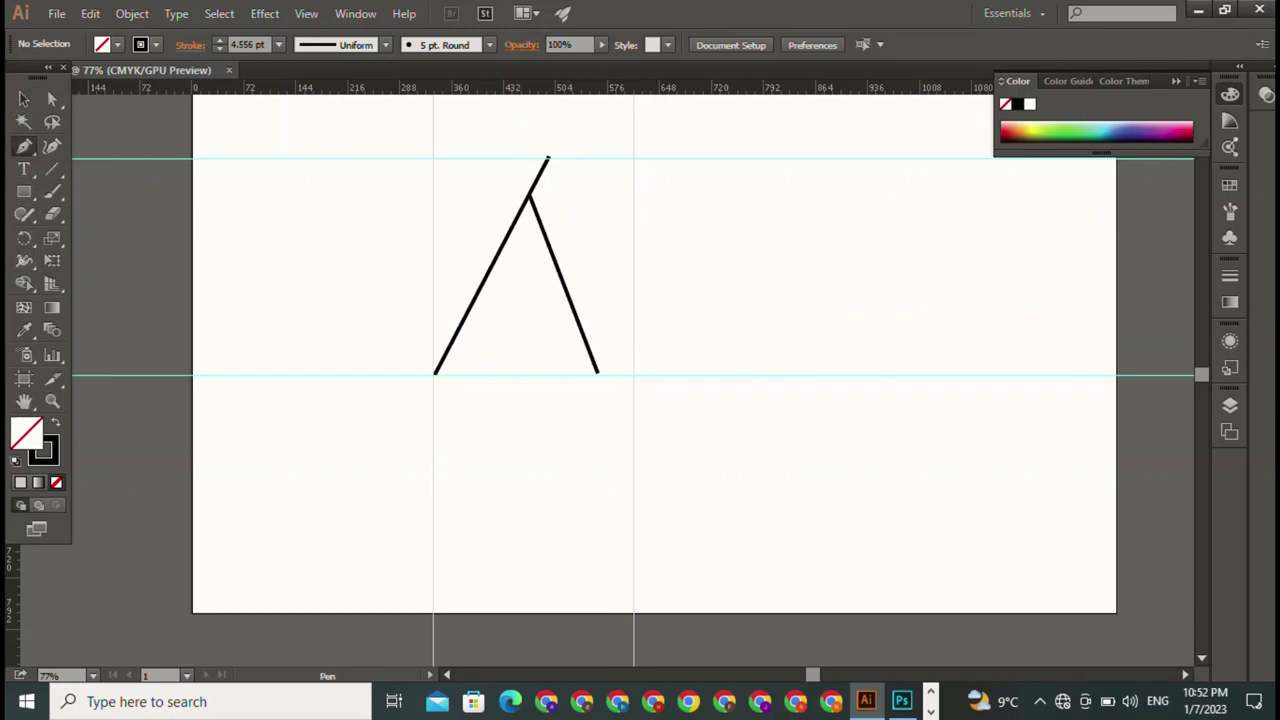
{"action": "left_click", "coordinate": [567, 177]}
{"action": "key", "text": "ctrl+z"}
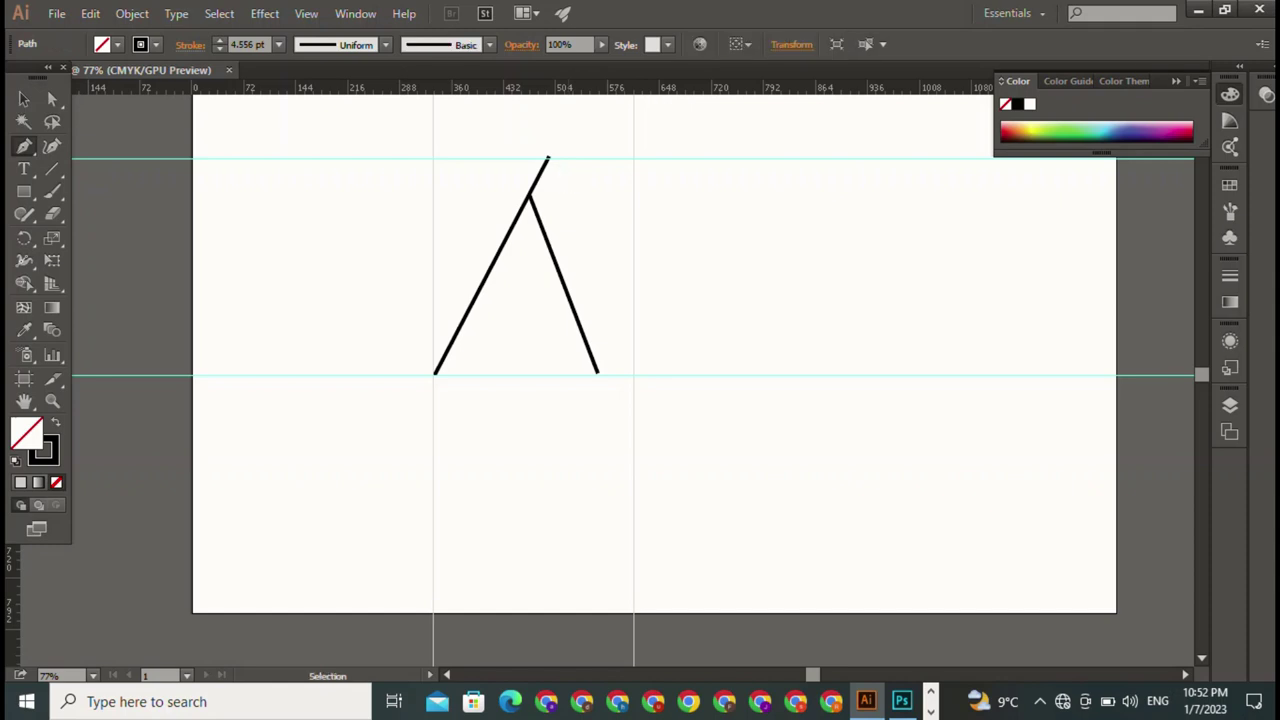
{"action": "left_click", "coordinate": [548, 157]}
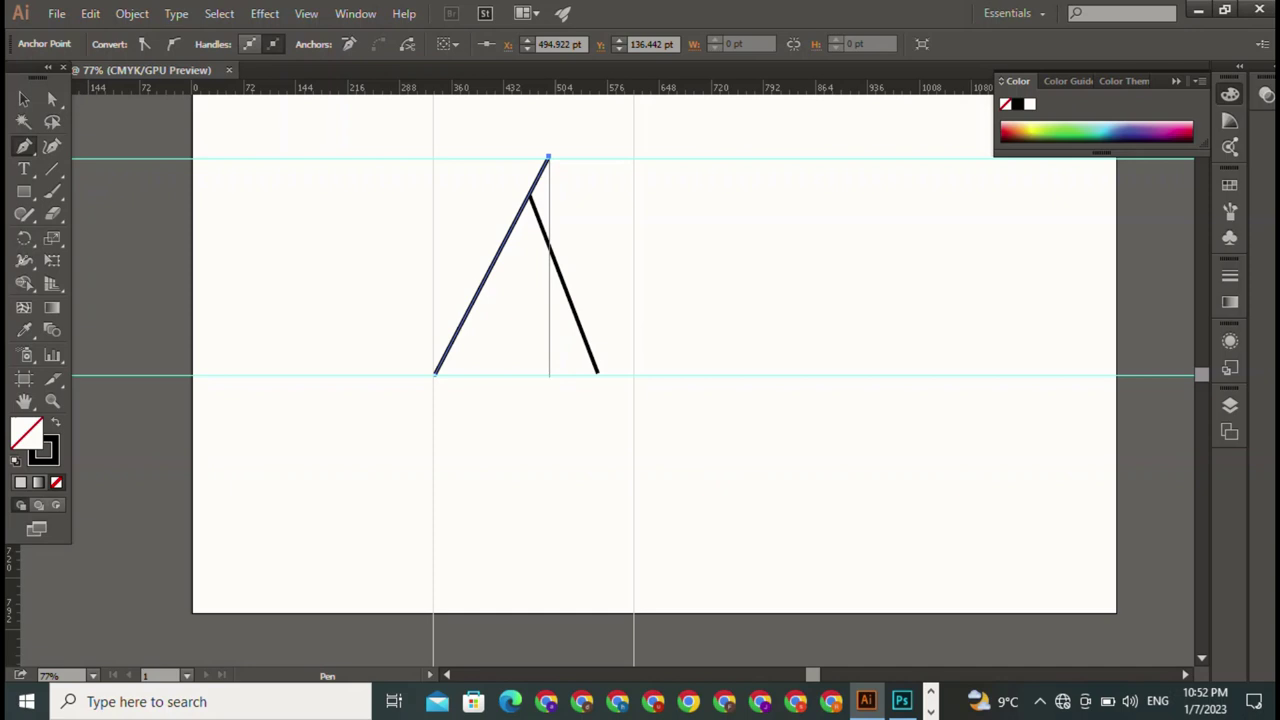
{"action": "left_click", "coordinate": [548, 376]}
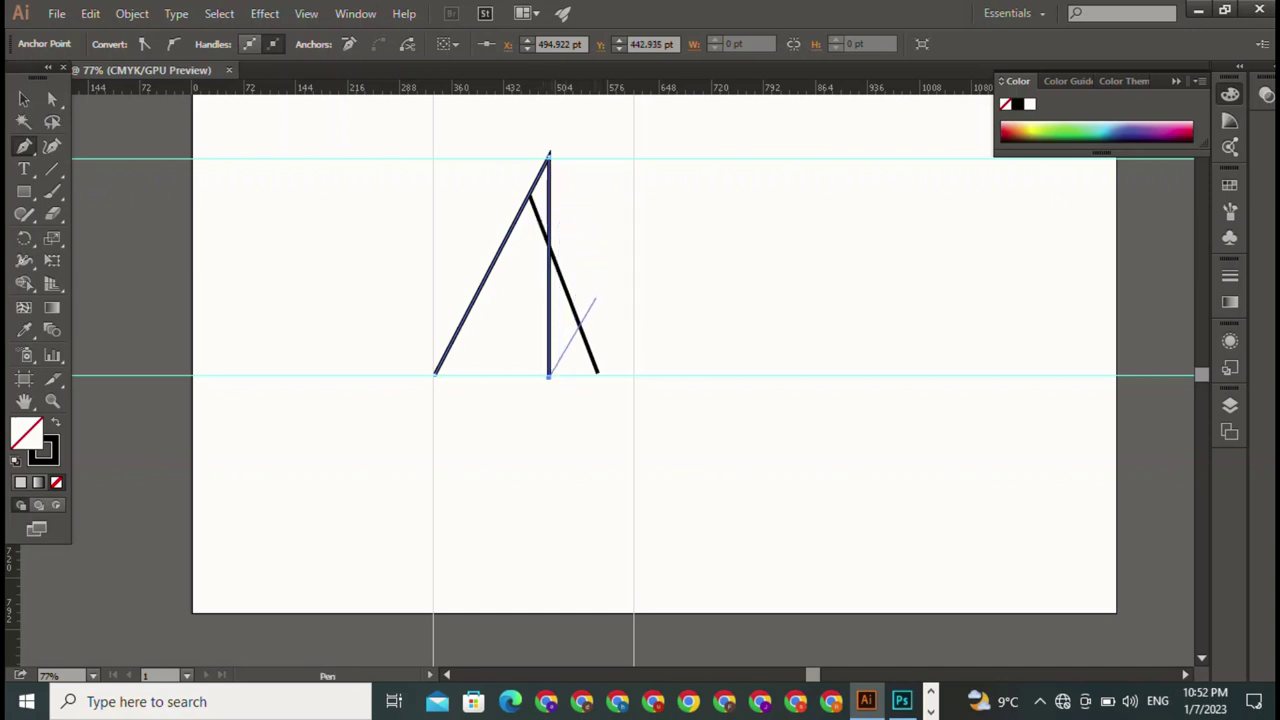
{"action": "left_click", "coordinate": [24, 98]}
{"action": "key", "text": "ctrl+shift+a"}
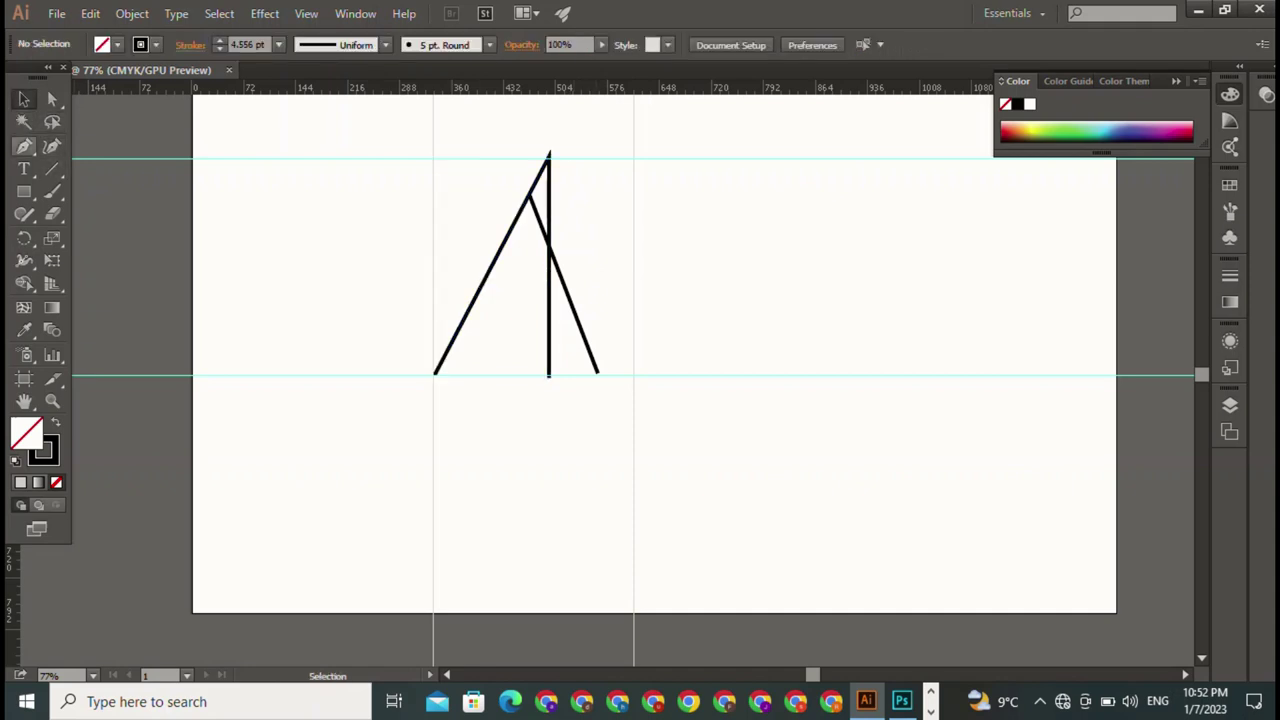
{"action": "left_click", "coordinate": [24, 146]}
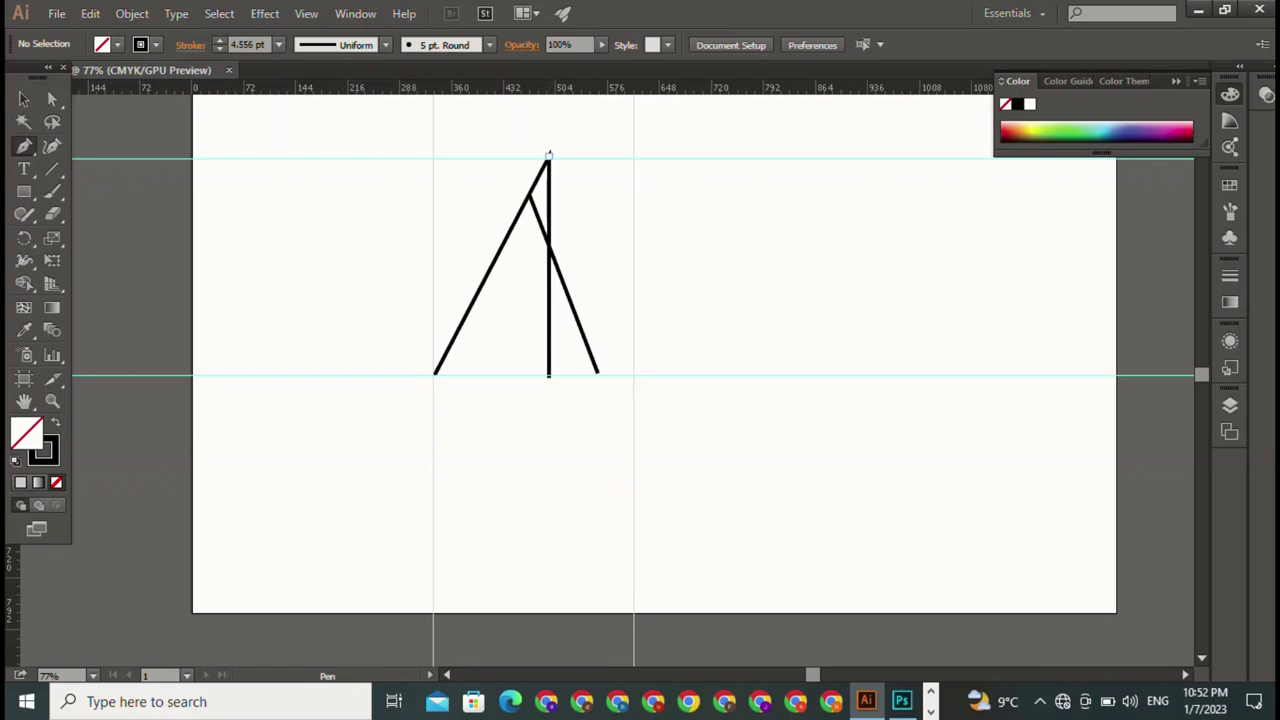
Draw a curved bowl from the stem's top bowing right onto the diagonal.
{"action": "left_click", "coordinate": [548, 157]}
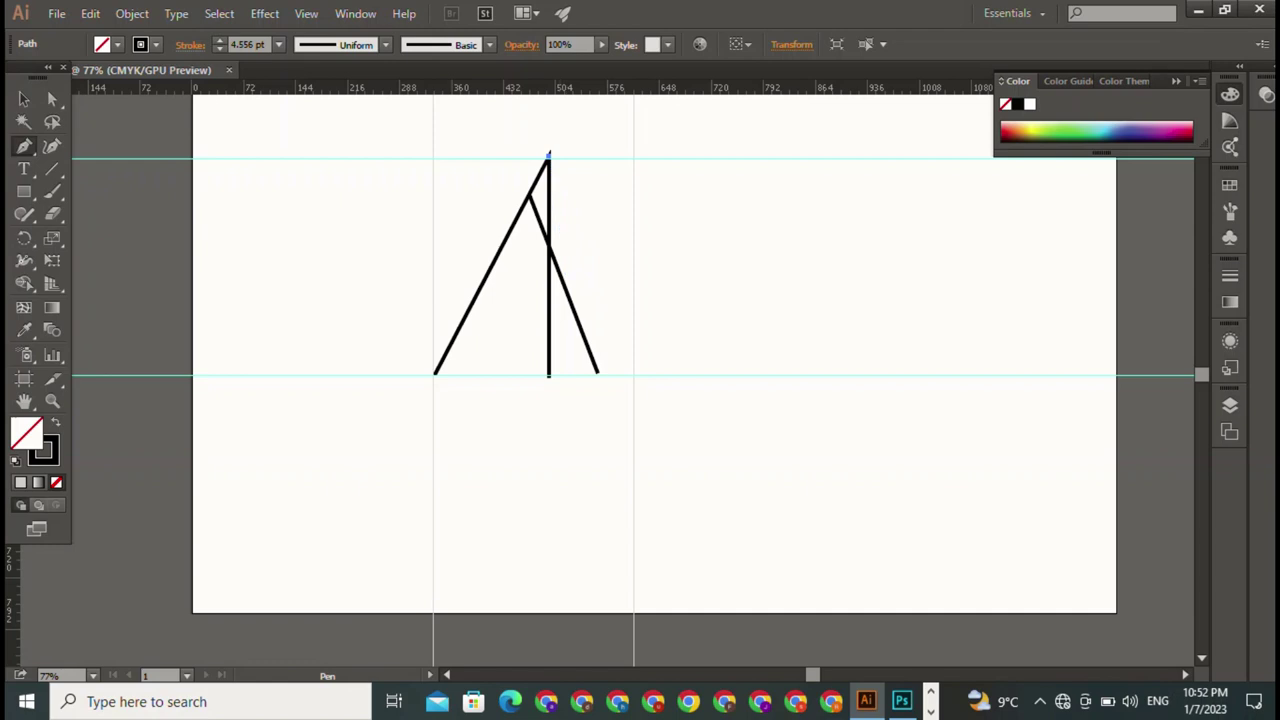
{"action": "mouse_move", "coordinate": [559, 271]}
{"action": "left_mouse_down"}
{"action": "mouse_move", "coordinate": [624, 230]}
{"action": "mouse_move", "coordinate": [646, 176]}
{"action": "mouse_move", "coordinate": [630, 177]}
{"action": "left_mouse_up"}
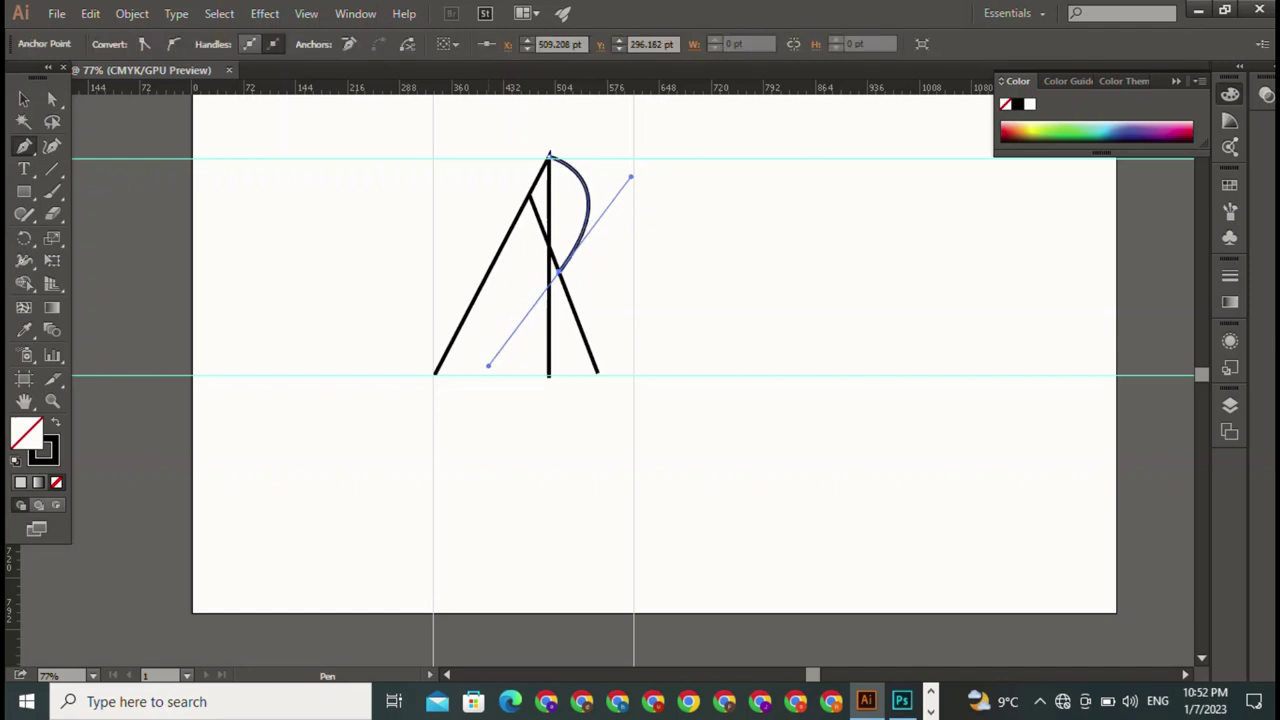
{"action": "key", "text": "v"}
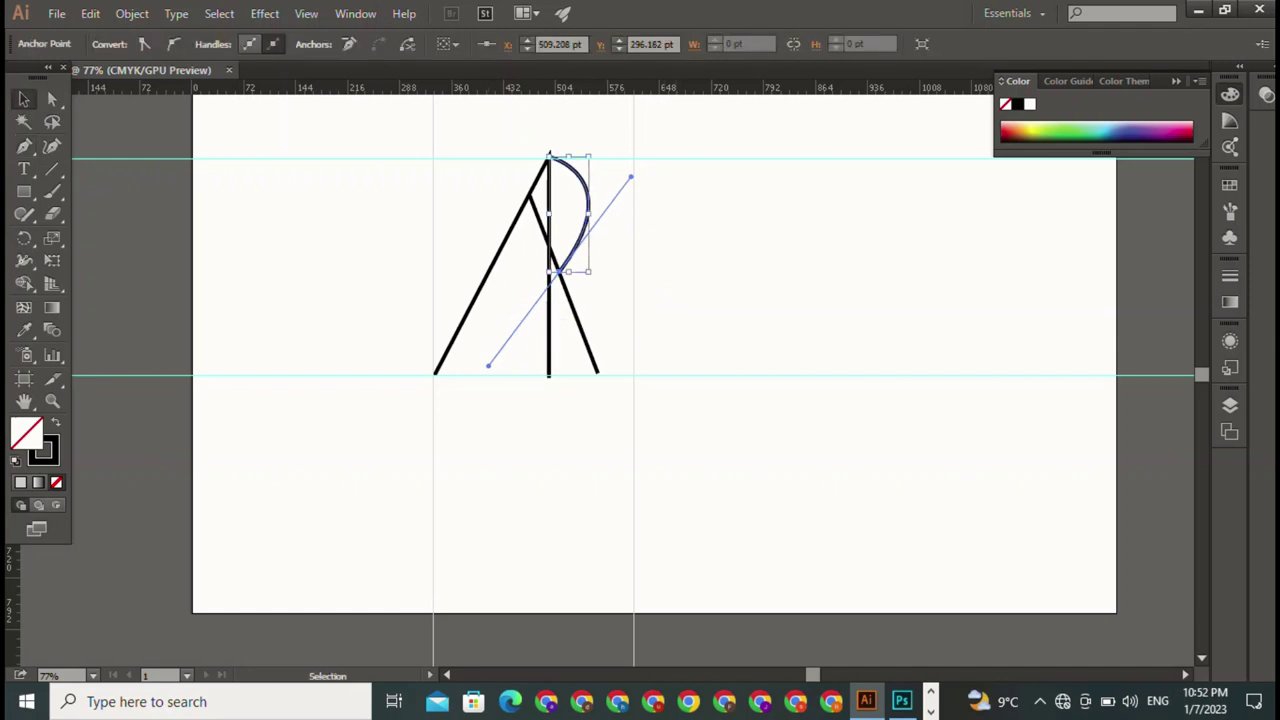
{"action": "left_click", "coordinate": [675, 283]}
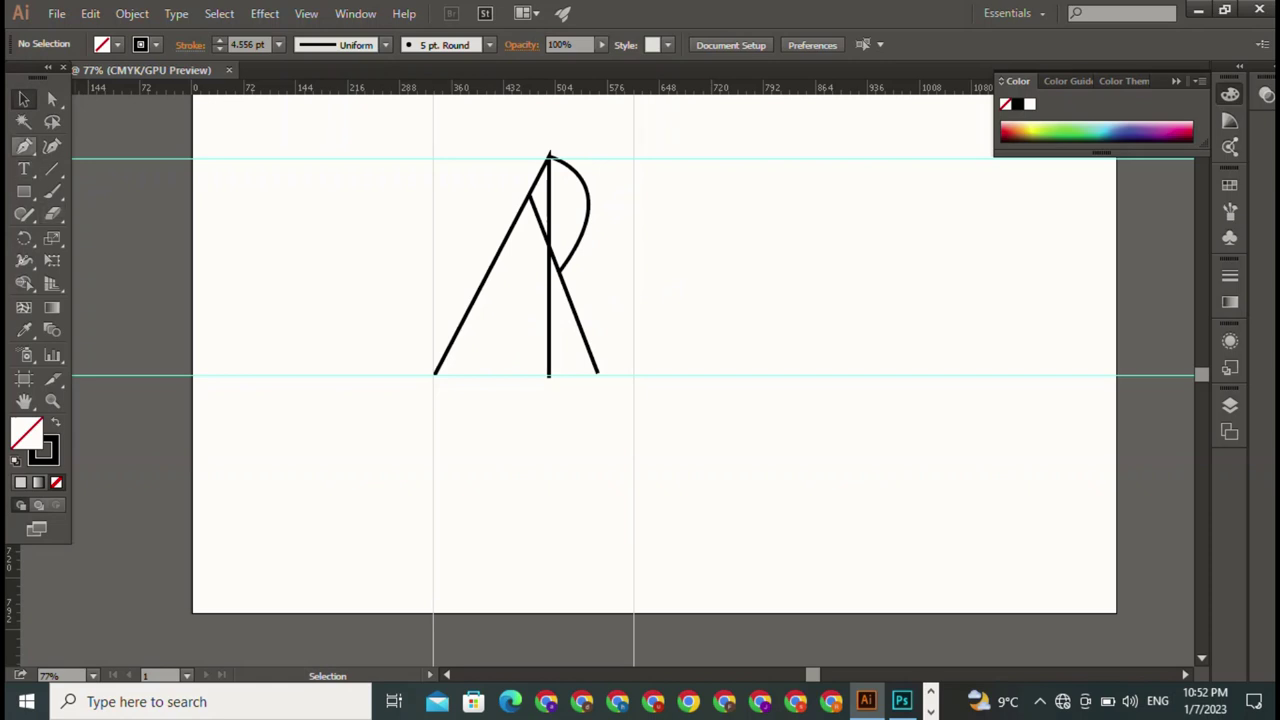
{"action": "left_click", "coordinate": [24, 146]}
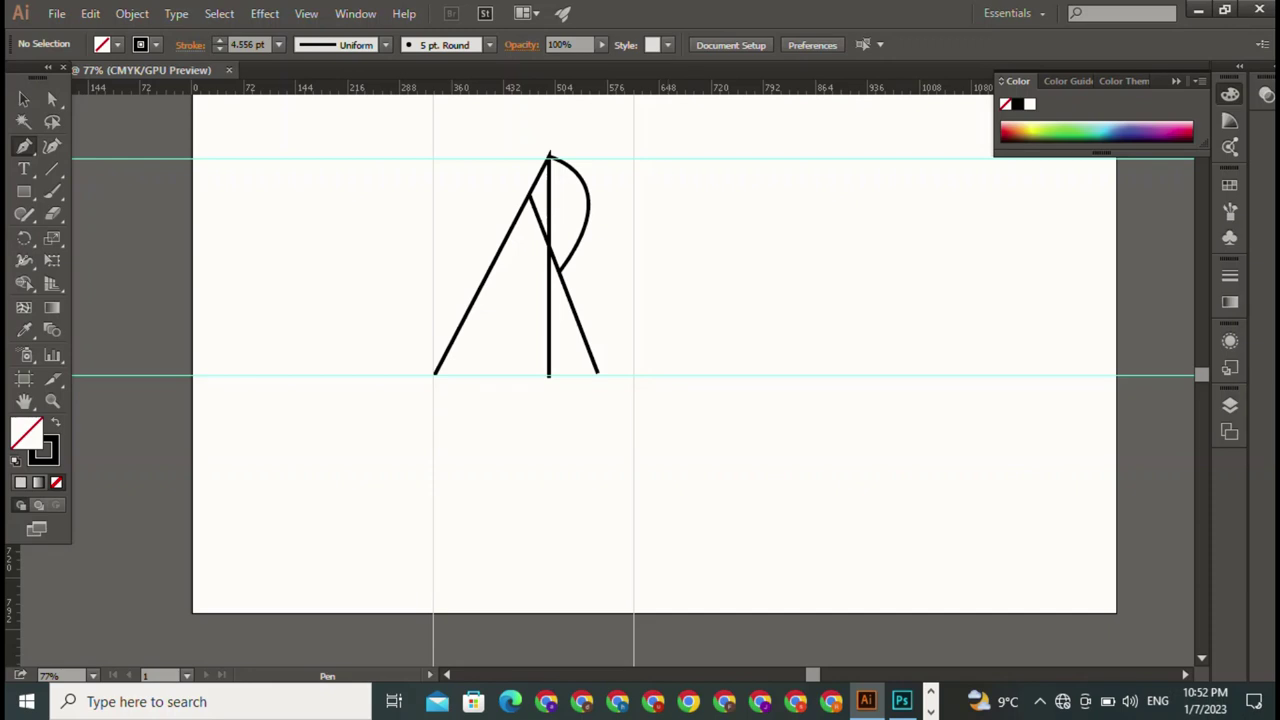
Try a curve to the right of the R, then undo it and deselect.
{"action": "left_click", "coordinate": [667, 175]}
{"action": "mouse_move", "coordinate": [605, 230]}
{"action": "left_mouse_down"}
{"action": "mouse_move", "coordinate": [673, 348]}
{"action": "mouse_move", "coordinate": [609, 335]}
{"action": "left_mouse_up"}
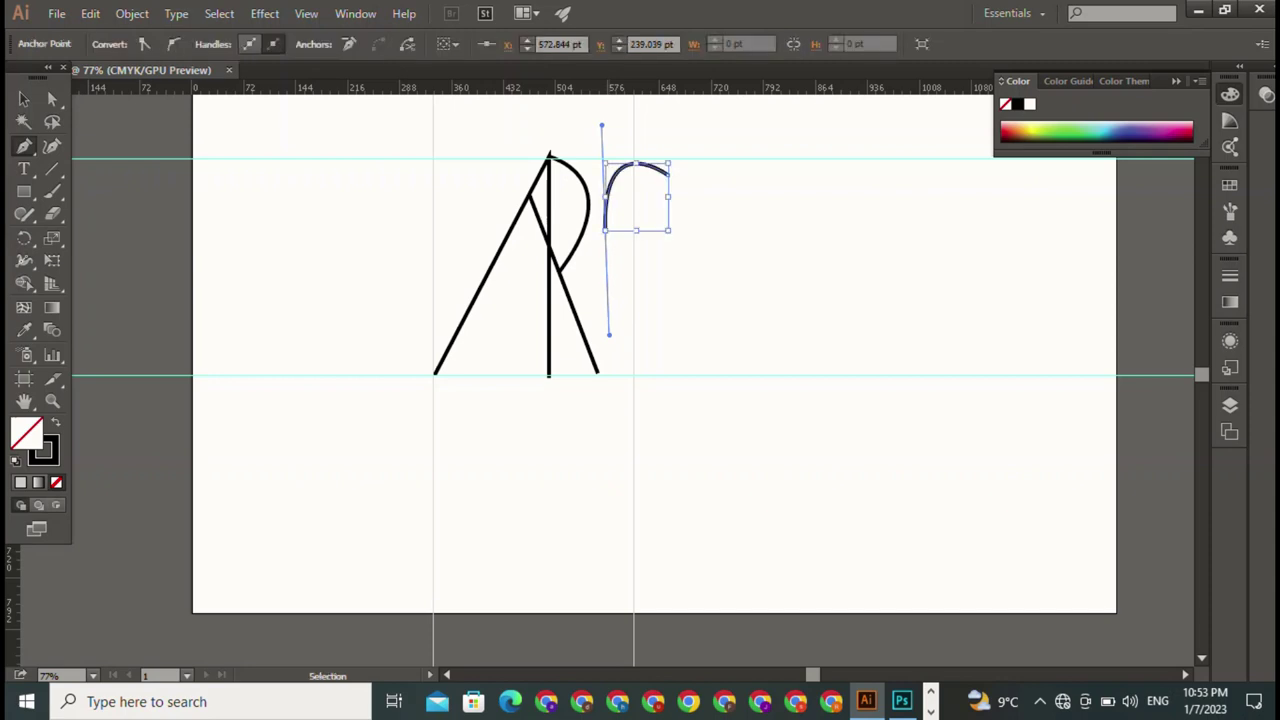
{"action": "key", "text": "ctrl+z"}
{"action": "key", "text": "ctrl+shift+a"}
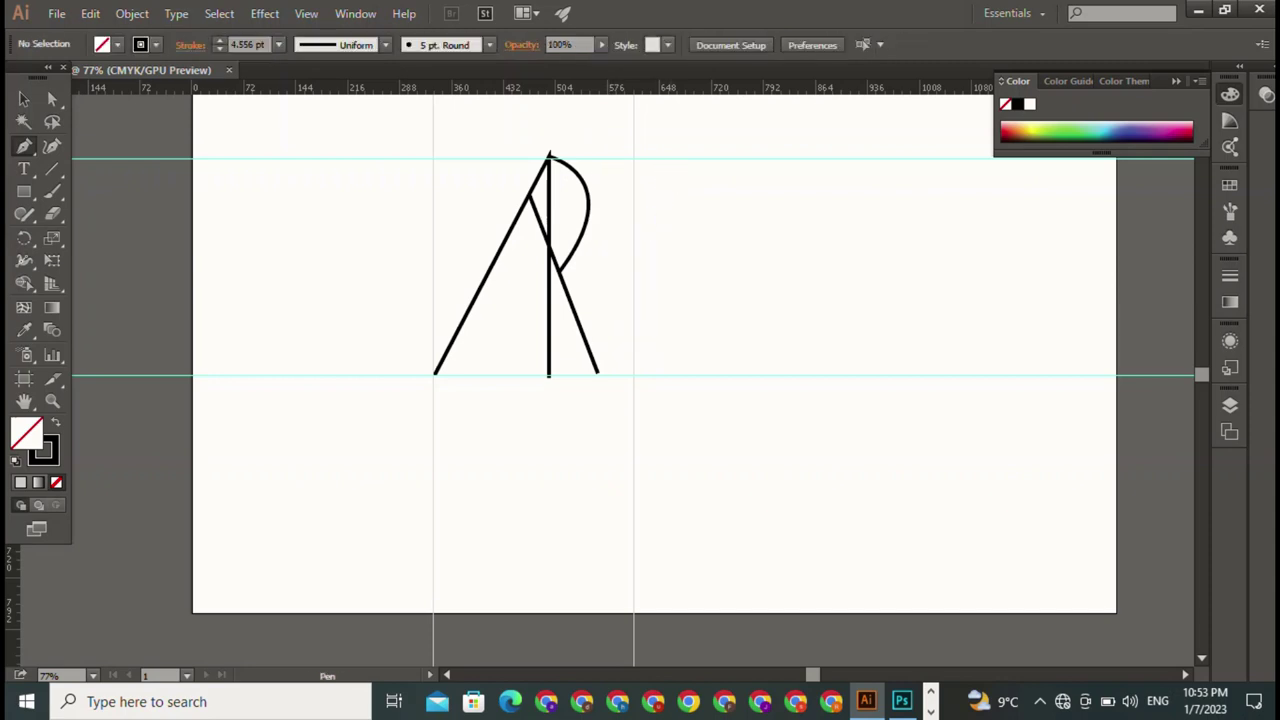
Draw the S curve from the top guide through a middle anchor down to the bottom guide.
{"action": "left_click", "coordinate": [678, 157]}
{"action": "mouse_move", "coordinate": [608, 262]}
{"action": "left_mouse_down"}
{"action": "mouse_move", "coordinate": [662, 370]}
{"action": "mouse_move", "coordinate": [657, 386]}
{"action": "mouse_move", "coordinate": [671, 388]}
{"action": "left_mouse_up"}
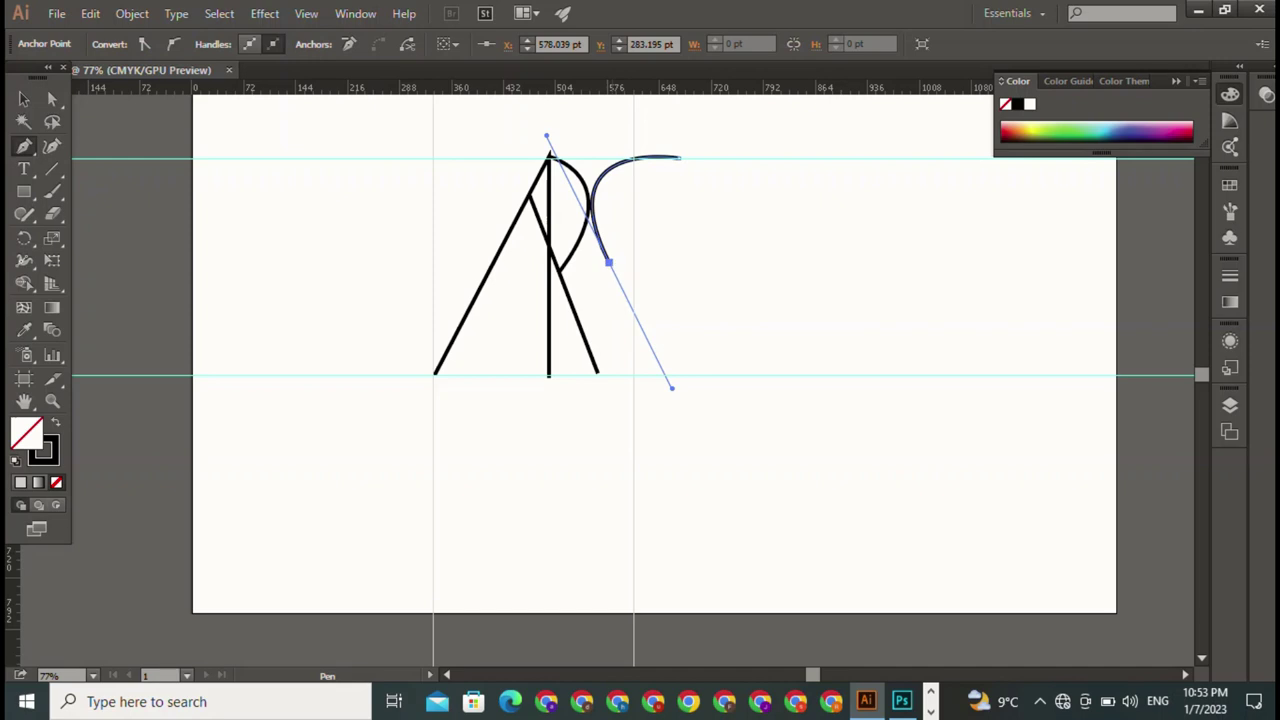
{"action": "left_click", "coordinate": [608, 262]}
{"action": "mouse_move", "coordinate": [603, 352]}
{"action": "left_mouse_down"}
{"action": "mouse_move", "coordinate": [494, 408]}
{"action": "mouse_move", "coordinate": [484, 383]}
{"action": "left_mouse_up"}
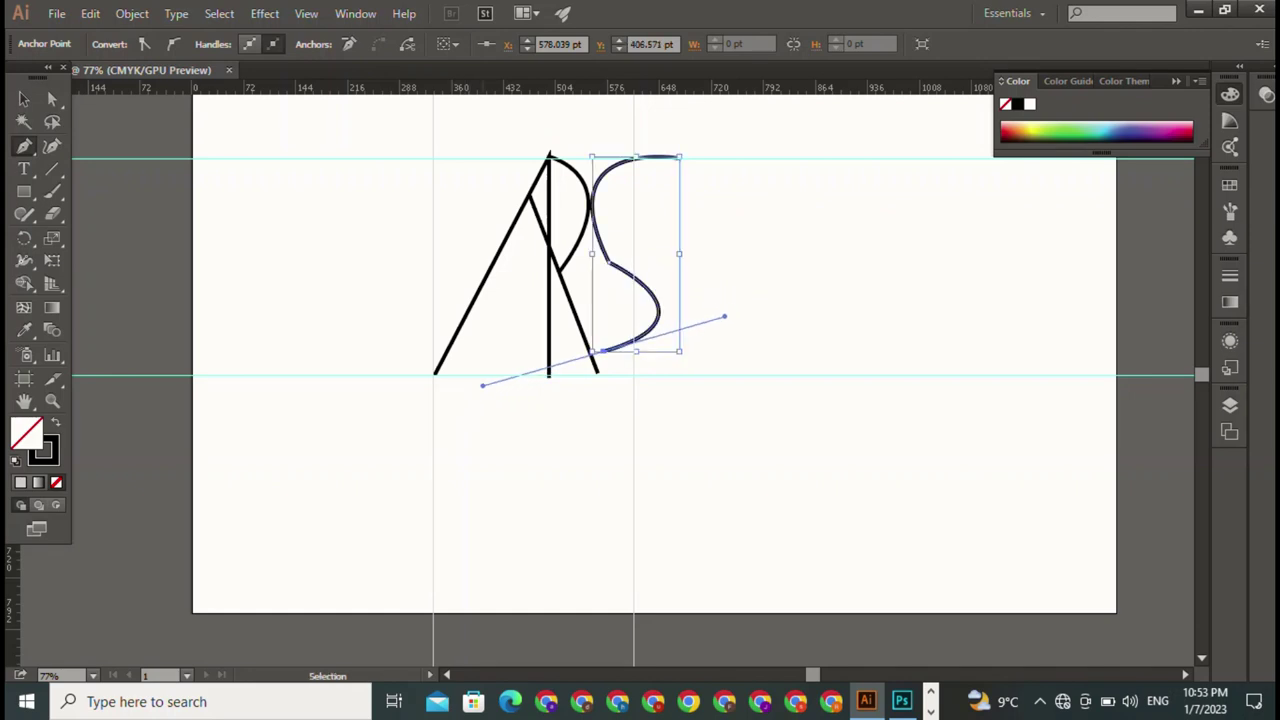
{"action": "key", "text": "ctrl+z"}
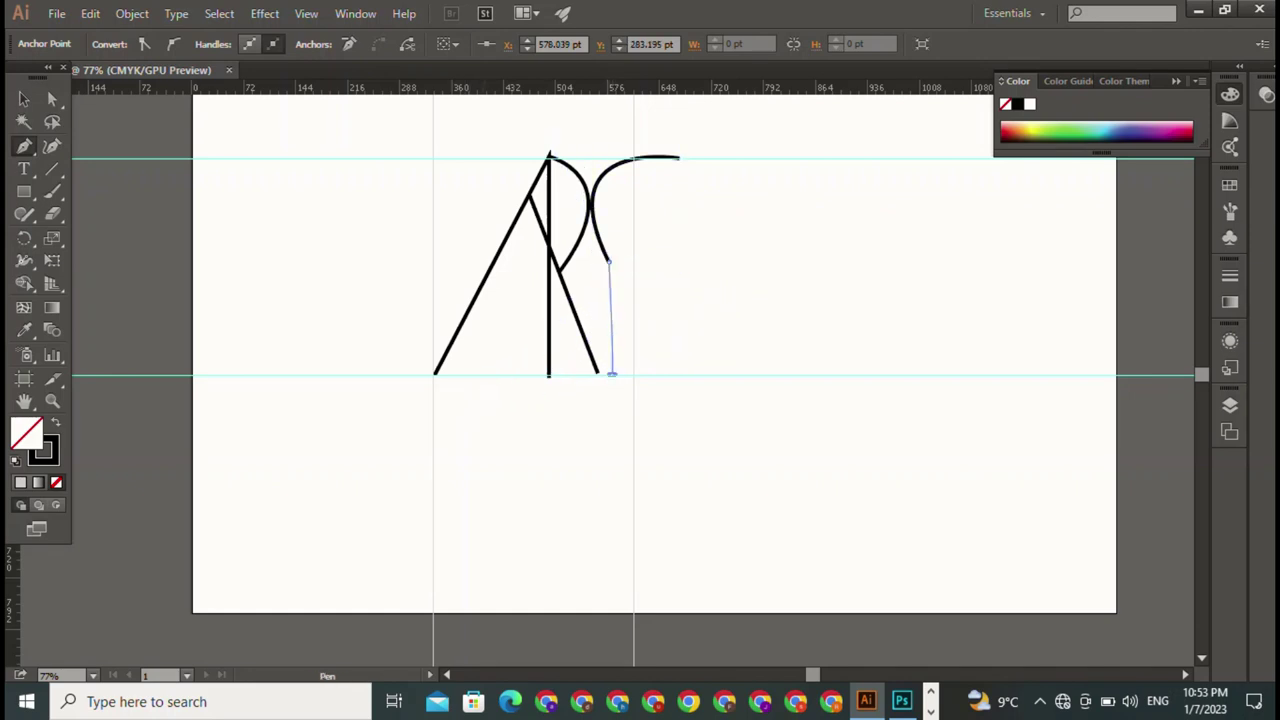
{"action": "mouse_move", "coordinate": [612, 374]}
{"action": "left_mouse_down"}
{"action": "mouse_move", "coordinate": [762, 349]}
{"action": "mouse_move", "coordinate": [727, 354]}
{"action": "mouse_move", "coordinate": [723, 314]}
{"action": "mouse_move", "coordinate": [689, 306]}
{"action": "mouse_move", "coordinate": [769, 291]}
{"action": "mouse_move", "coordinate": [697, 366]}
{"action": "mouse_move", "coordinate": [694, 391]}
{"action": "mouse_move", "coordinate": [713, 385]}
{"action": "left_mouse_up"}
{"action": "key", "text": "v"}
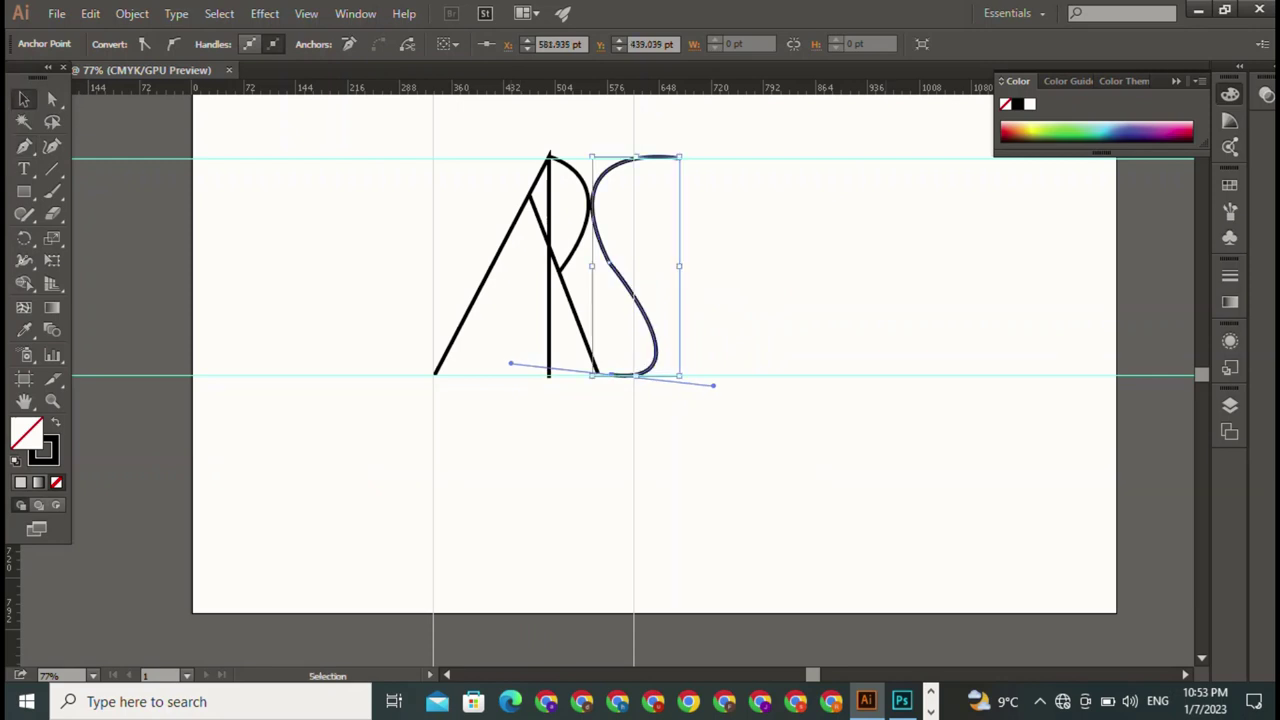
{"action": "key", "text": "ctrl+shift+a"}
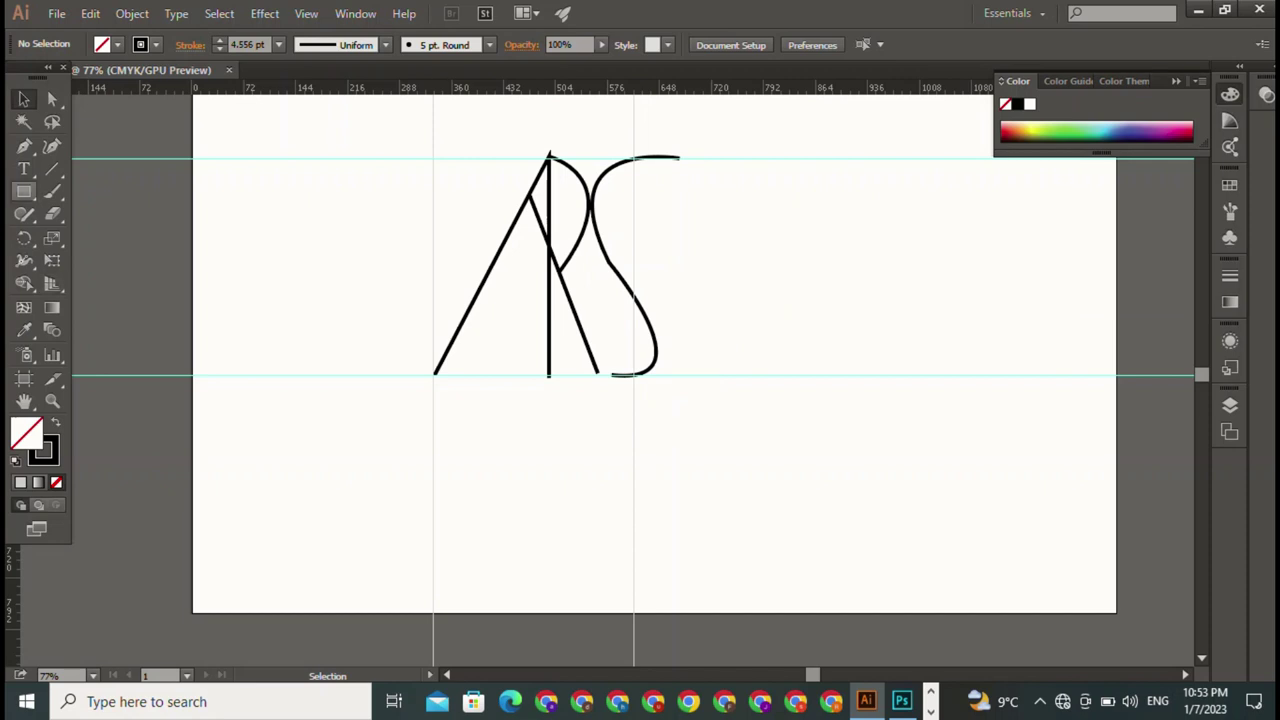
Draw a short crossbar from the first A's left diagonal toward the stem, then check it.
{"action": "left_click", "coordinate": [24, 146]}
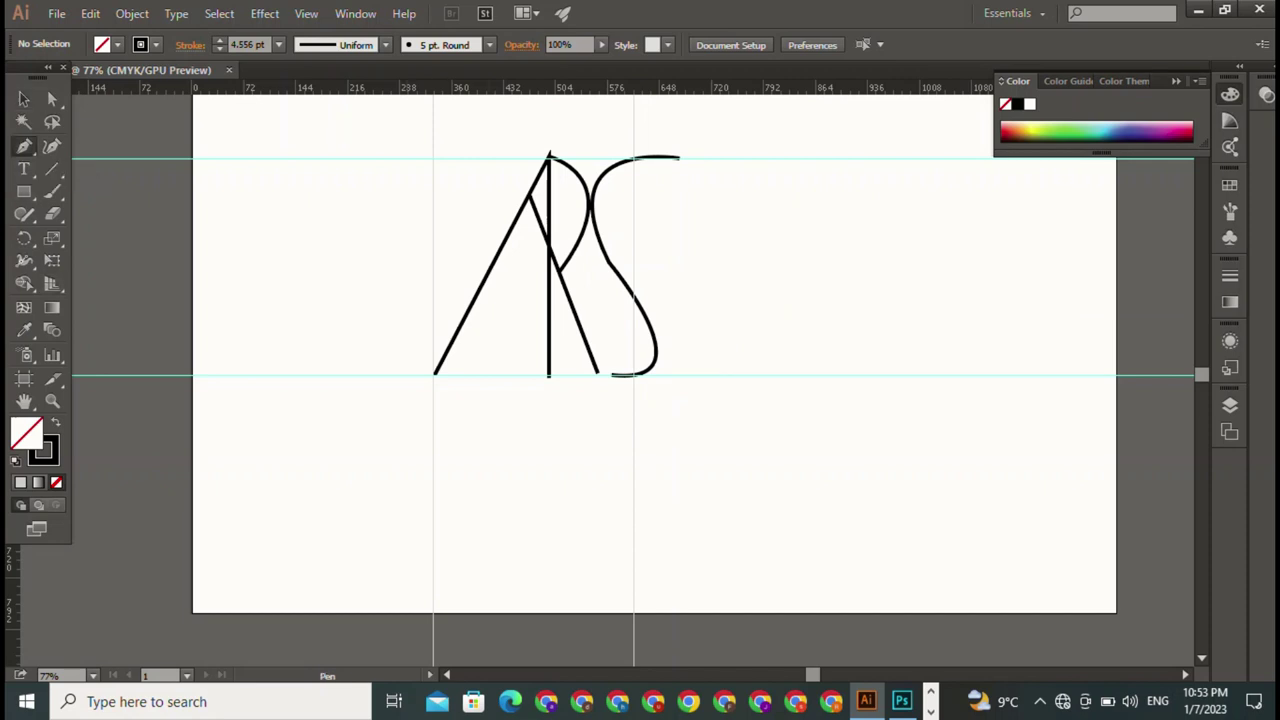
{"action": "left_click", "coordinate": [489, 290]}
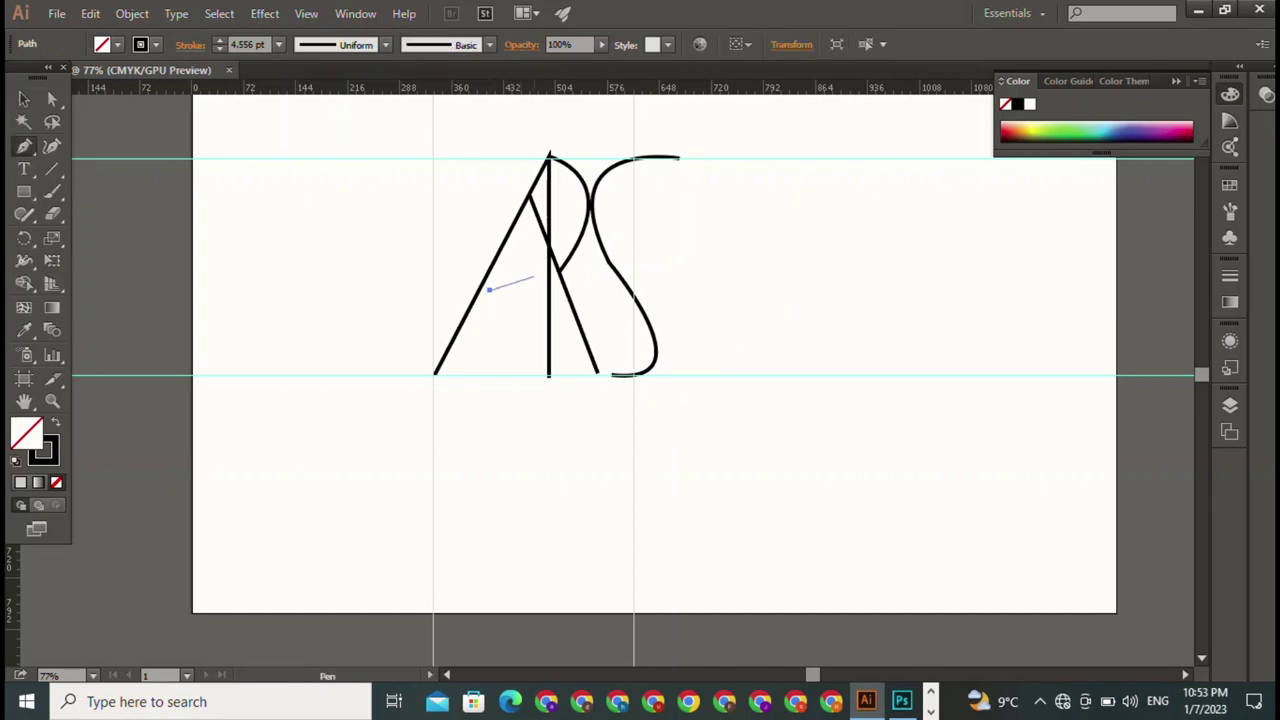
{"action": "left_click", "coordinate": [536, 276]}
{"action": "key", "text": "v"}
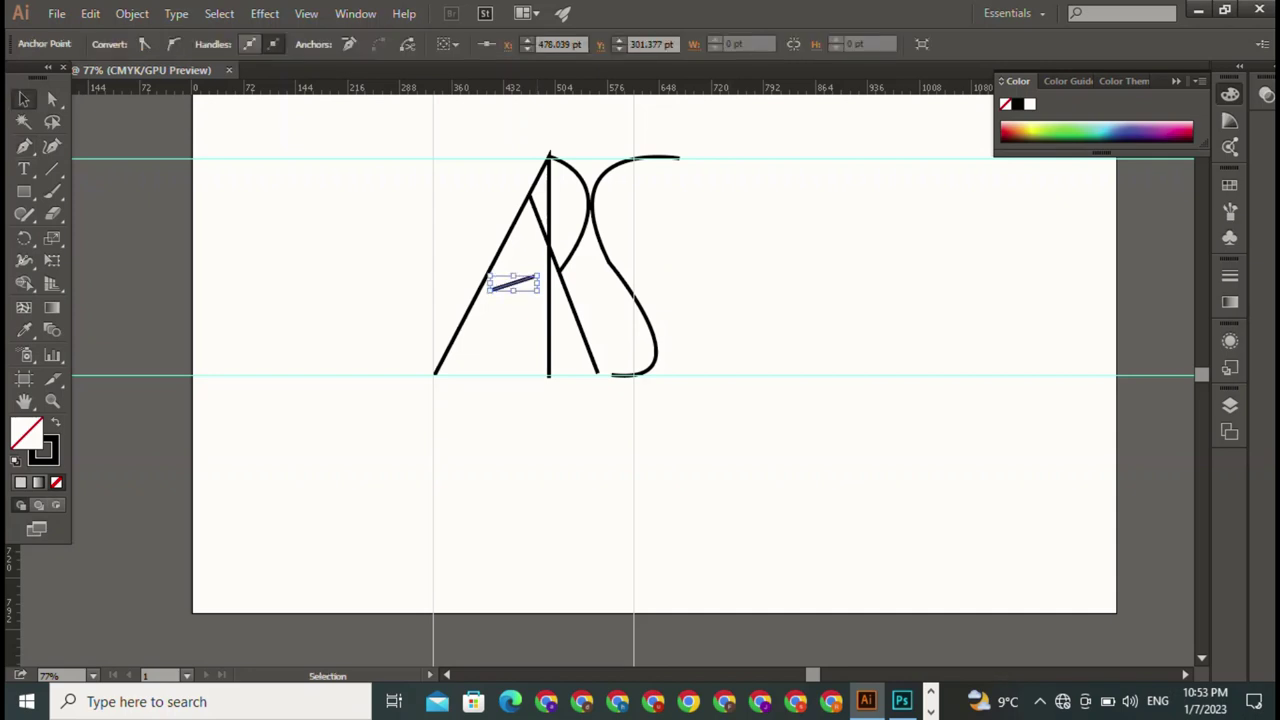
{"action": "key", "text": "ctrl+shift+a"}
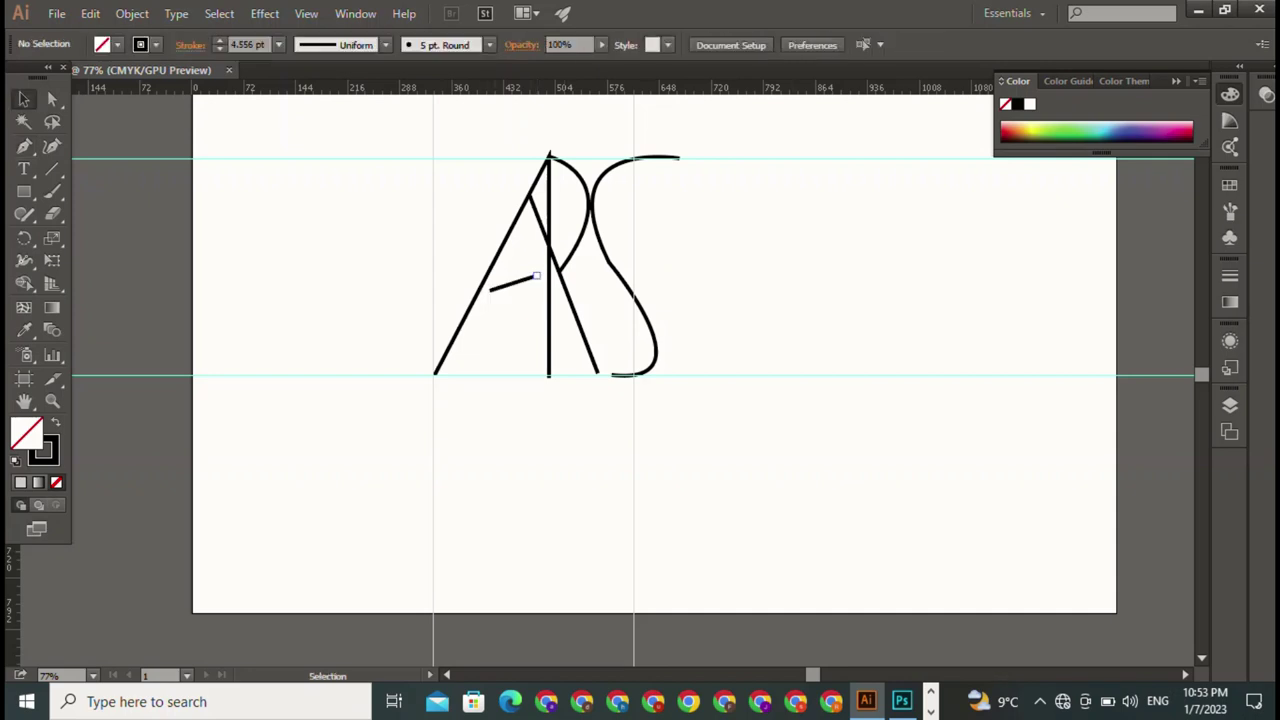
{"action": "left_click", "coordinate": [535, 277]}
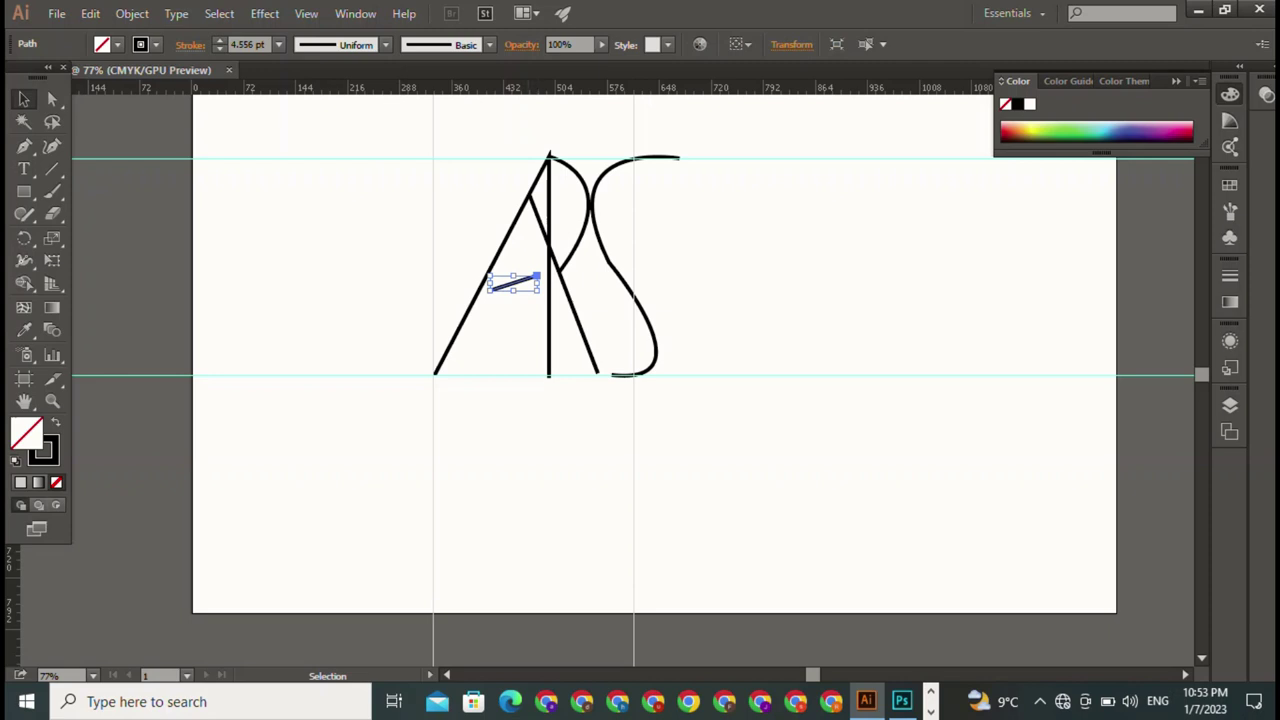
{"action": "key", "text": "ctrl+shift+a"}
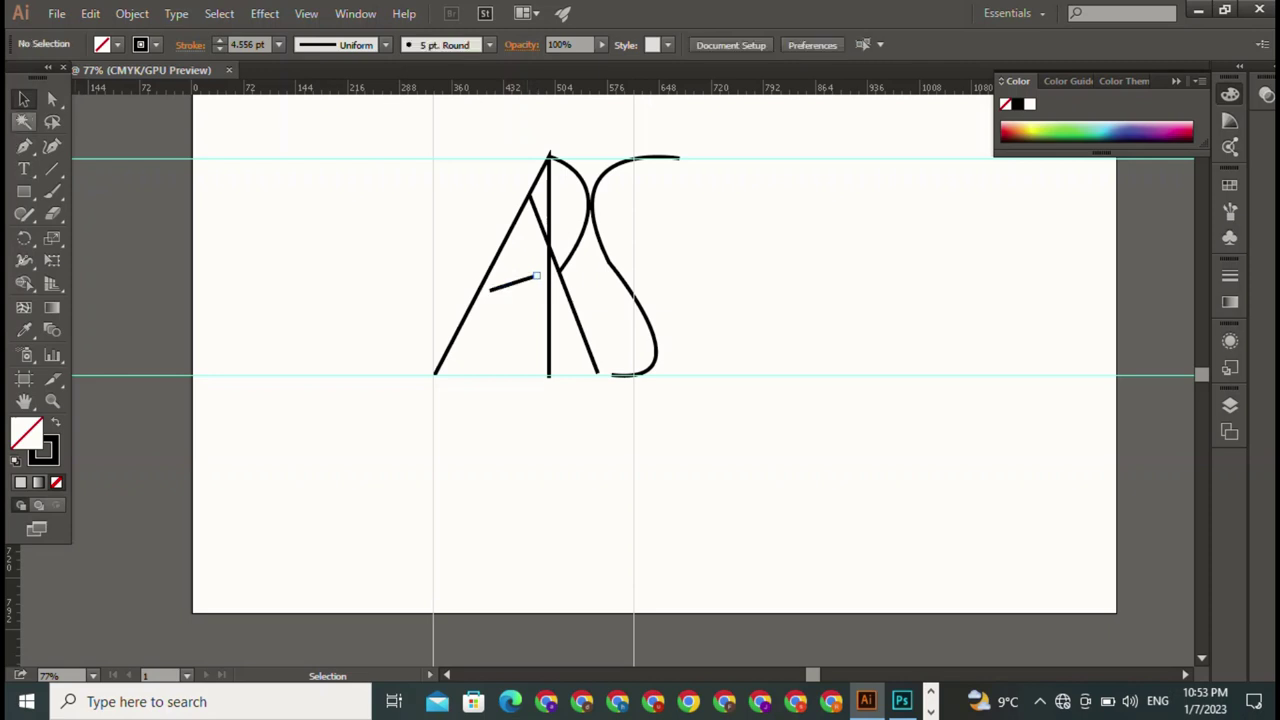
{"action": "key", "text": "p"}
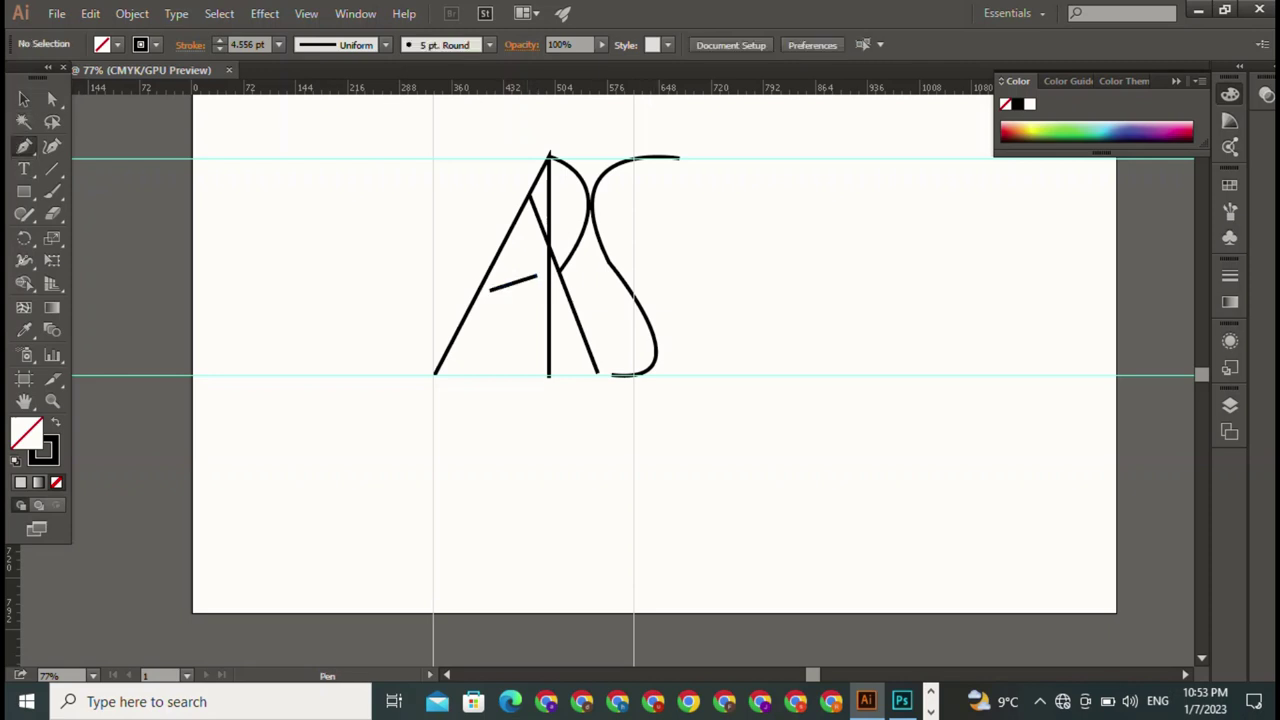
Draw the second A's two legs from an apex down to the lower guide, overlapping the S.
{"action": "left_click", "coordinate": [653, 184]}
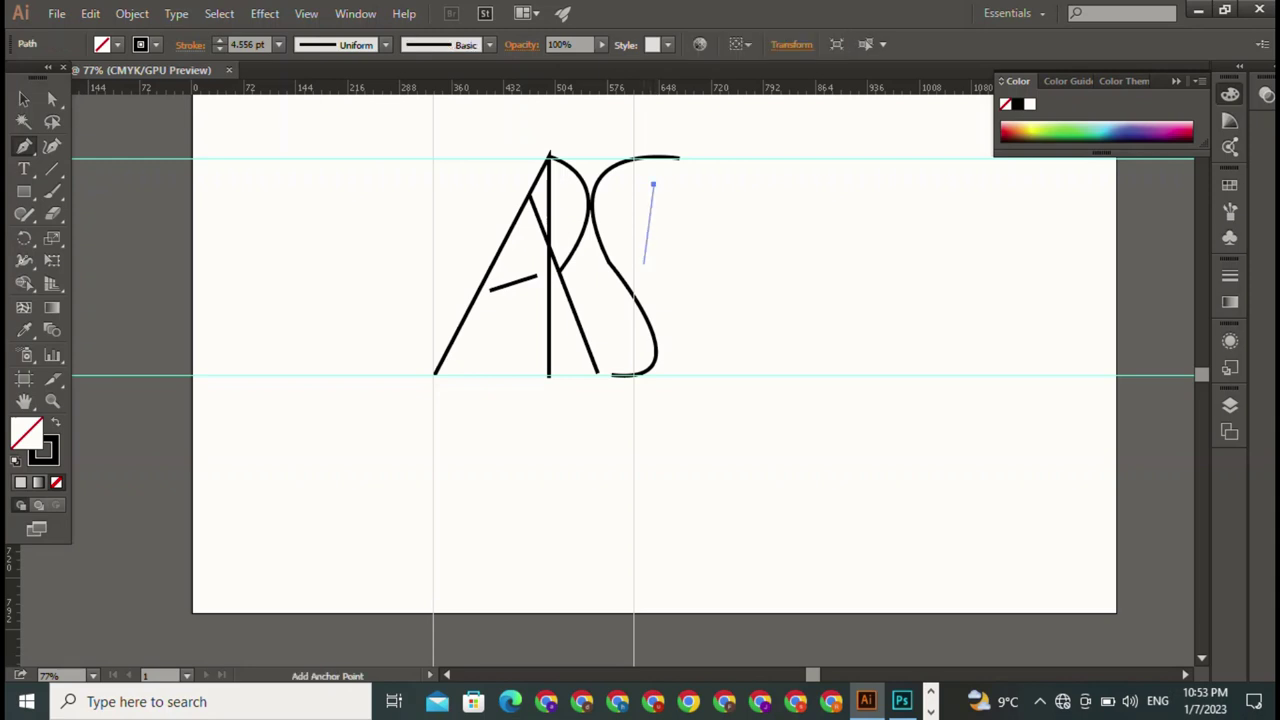
{"action": "left_click_drag", "start_coordinate": [611, 374], "coordinate": [714, 385]}
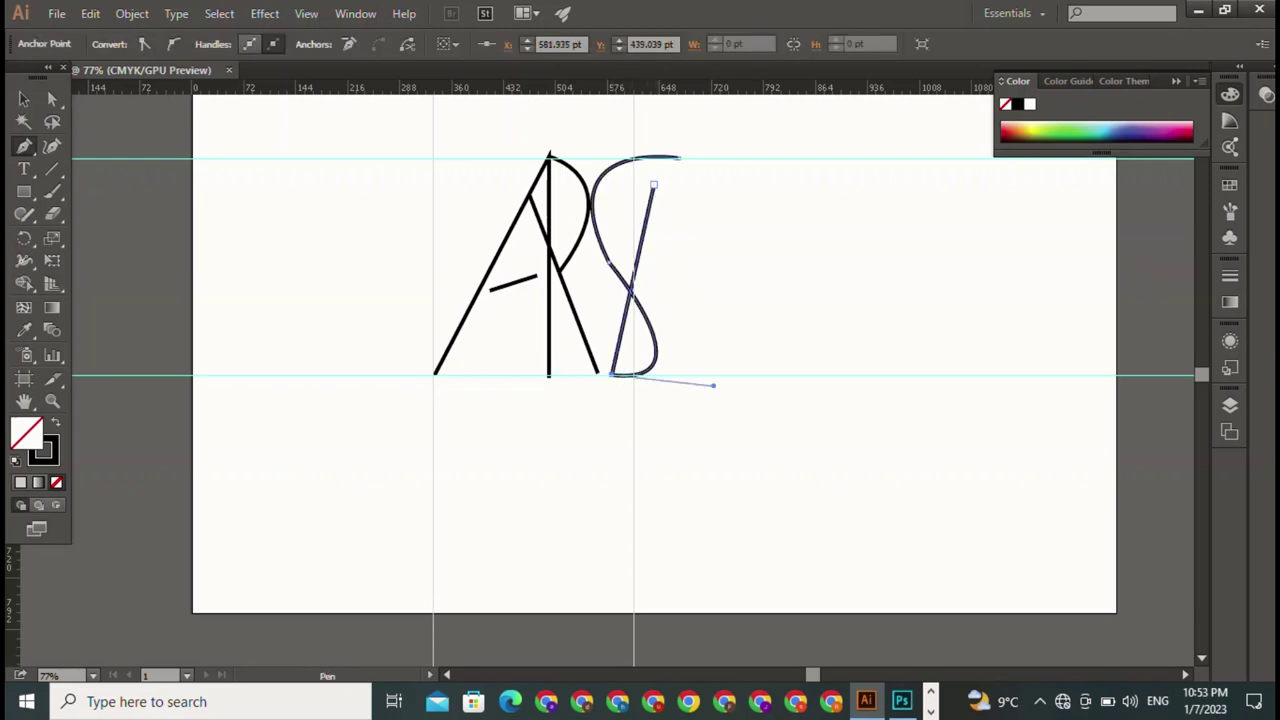
{"action": "left_click", "coordinate": [653, 184]}
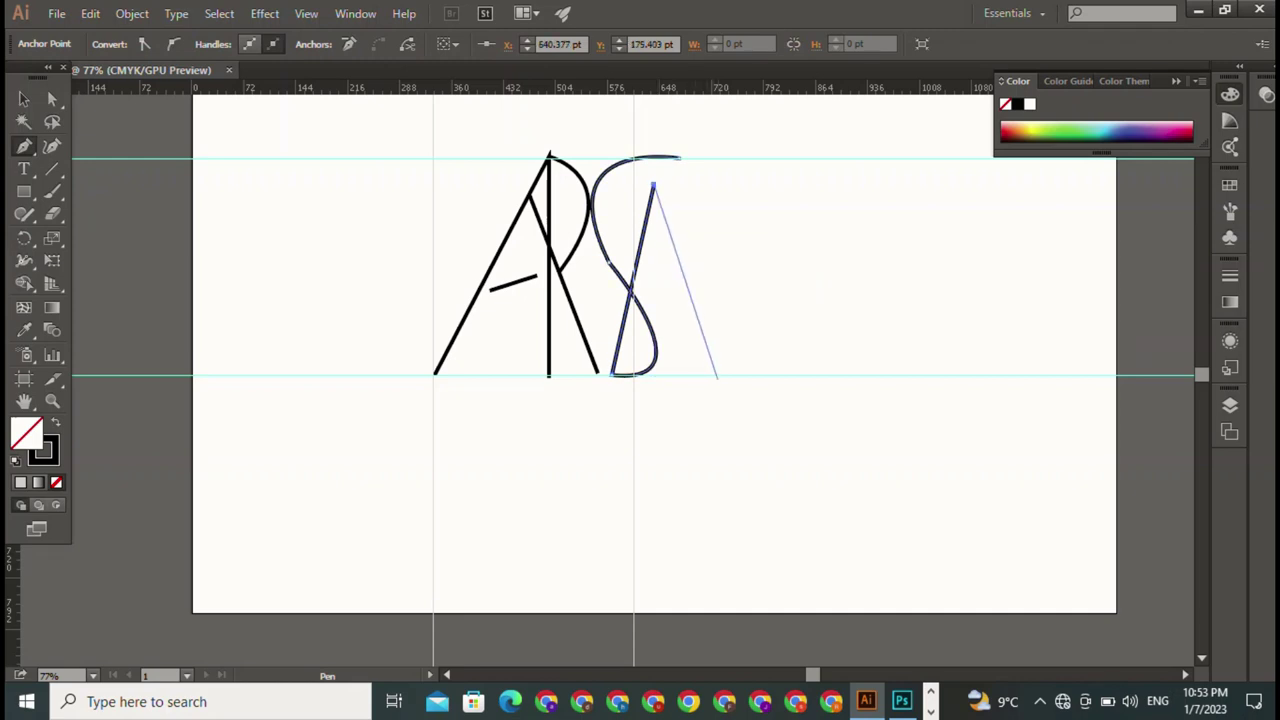
{"action": "left_click", "coordinate": [711, 374]}
{"action": "key", "text": "v"}
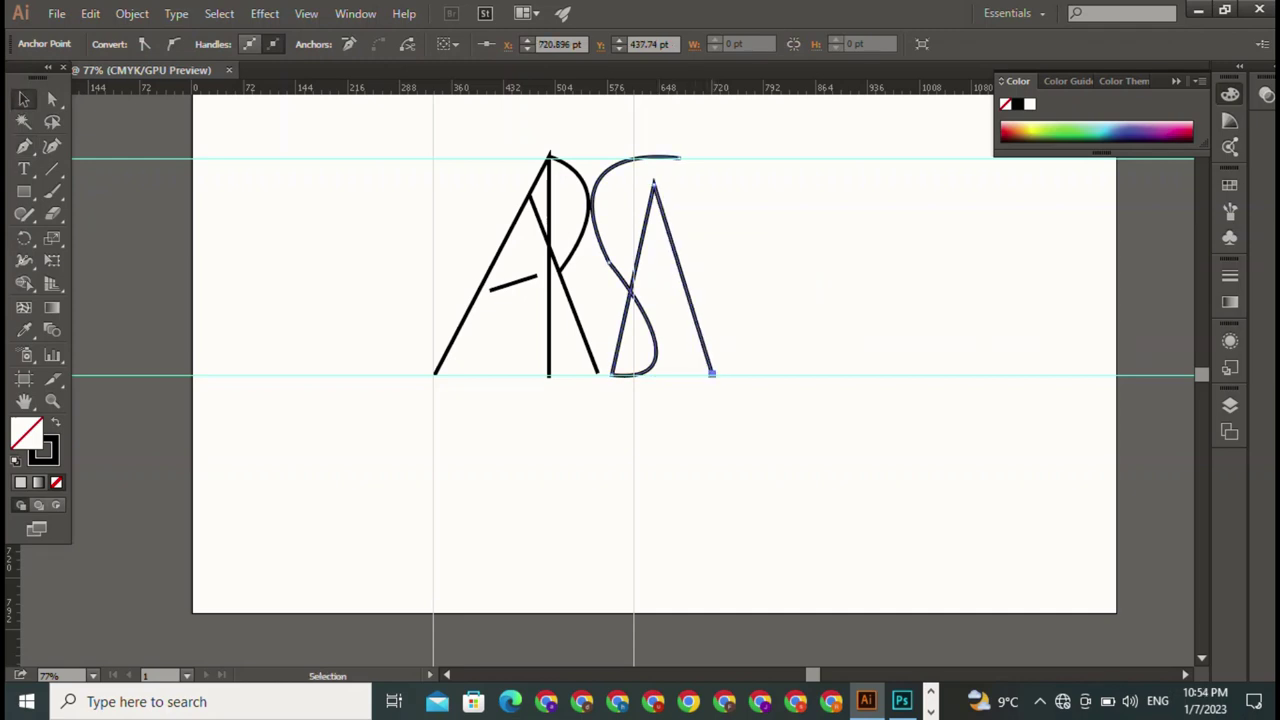
{"action": "key", "text": "ctrl+shift+a"}
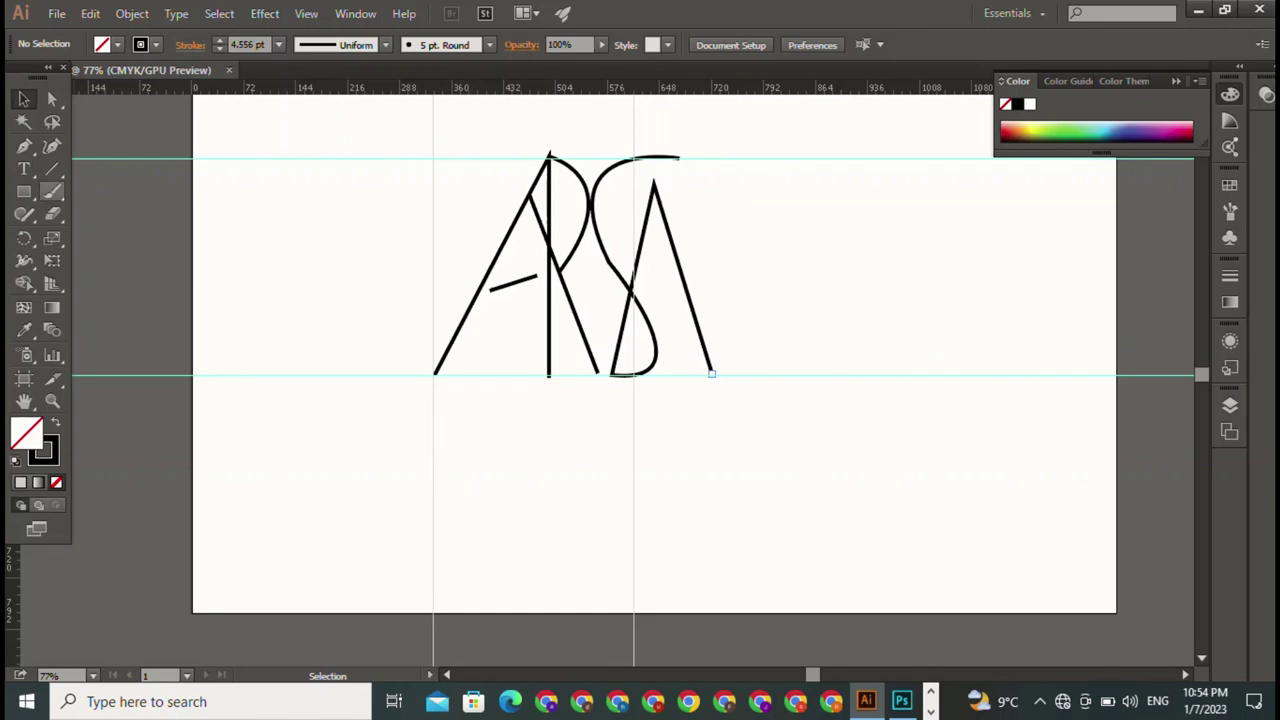
Add a short horizontal crossbar across the second A's legs.
{"action": "key", "text": "p"}
{"action": "key", "text": "p"}
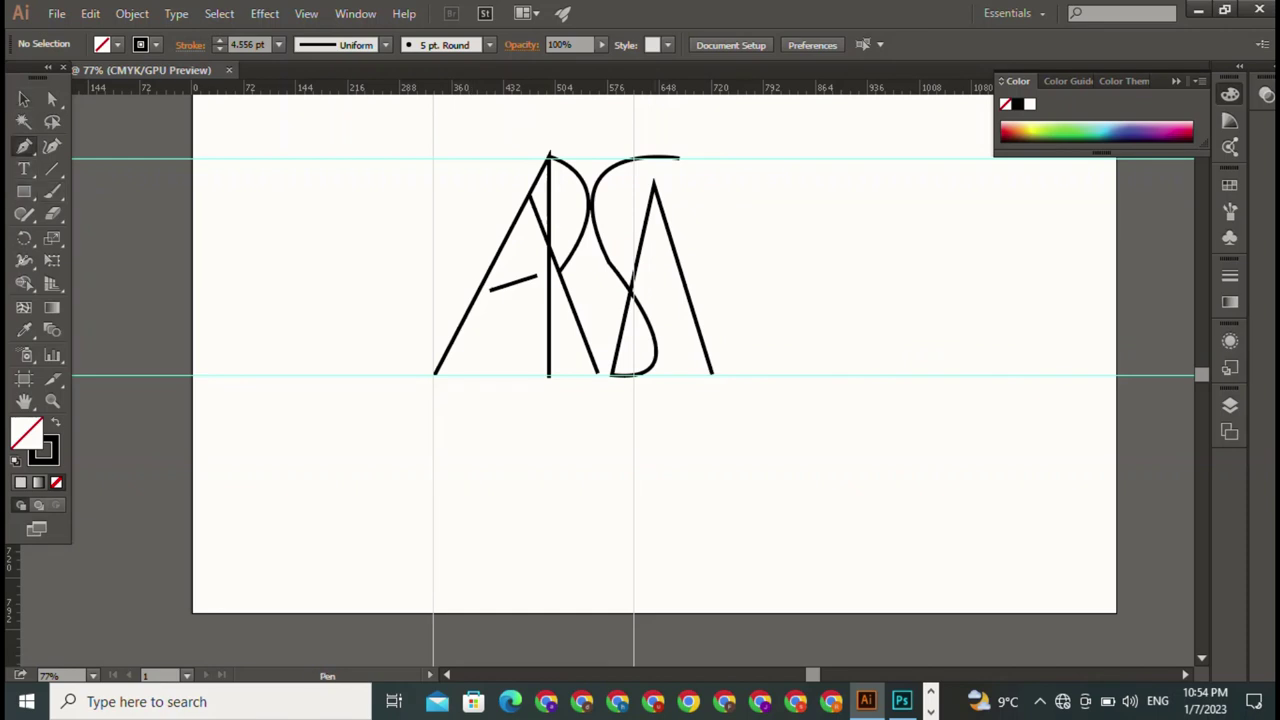
{"action": "left_click", "coordinate": [636, 261]}
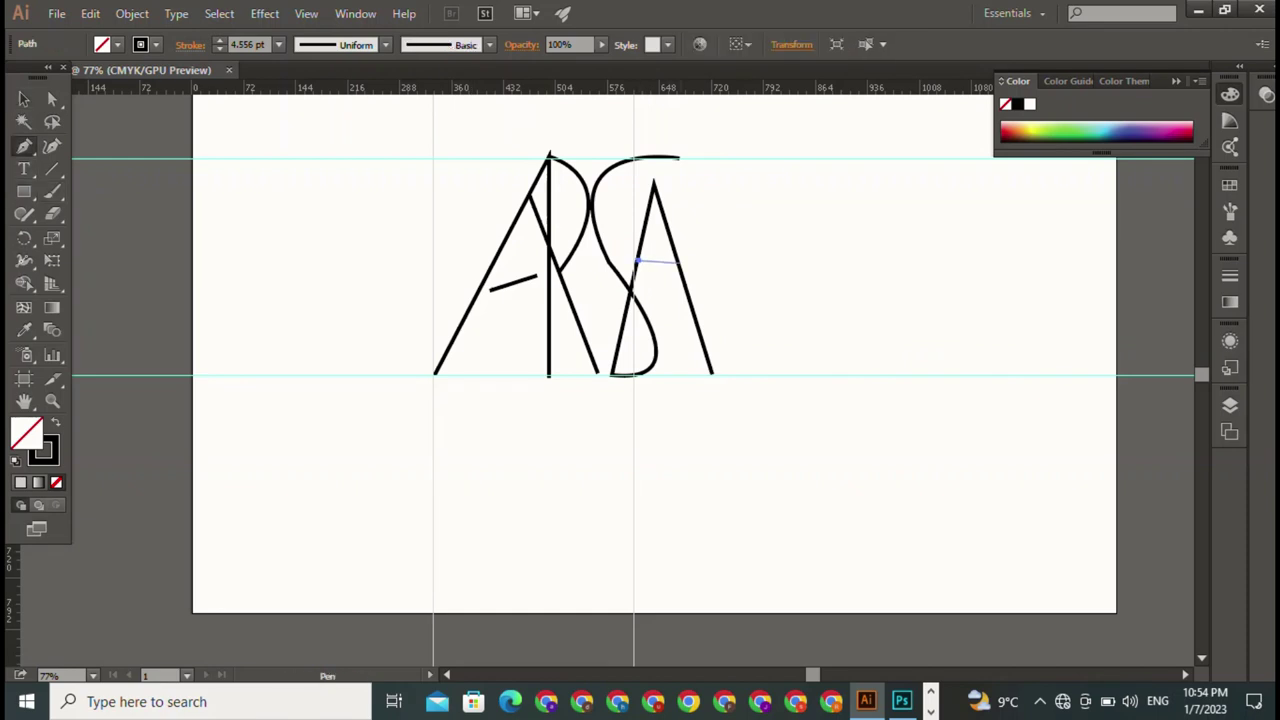
{"action": "left_click", "coordinate": [680, 263]}
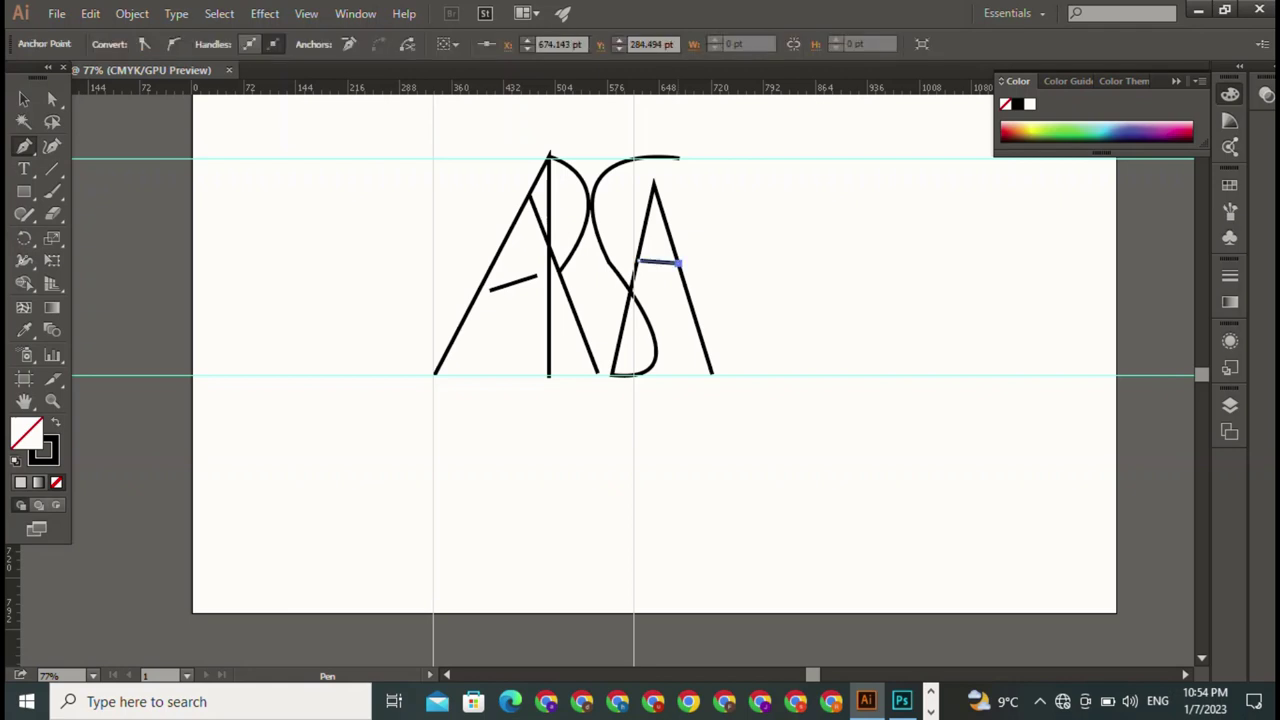
{"action": "key", "text": "v"}
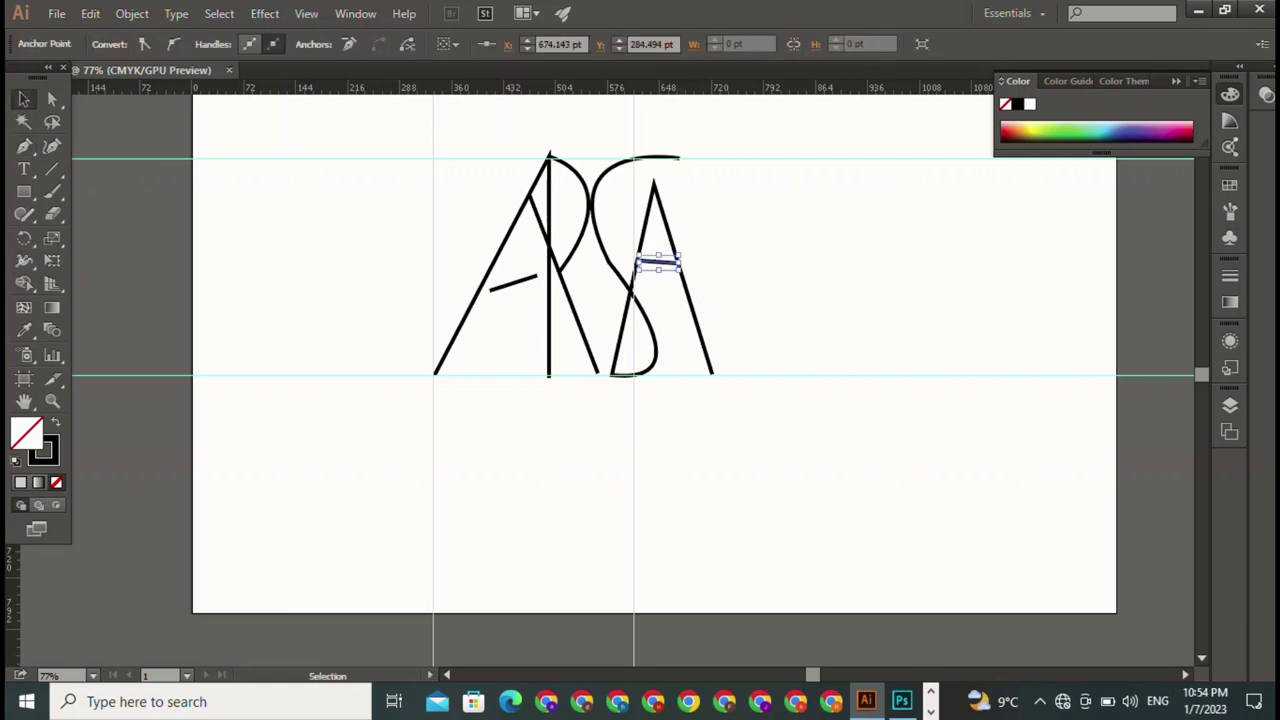
{"action": "key", "text": "ctrl+shift+a"}
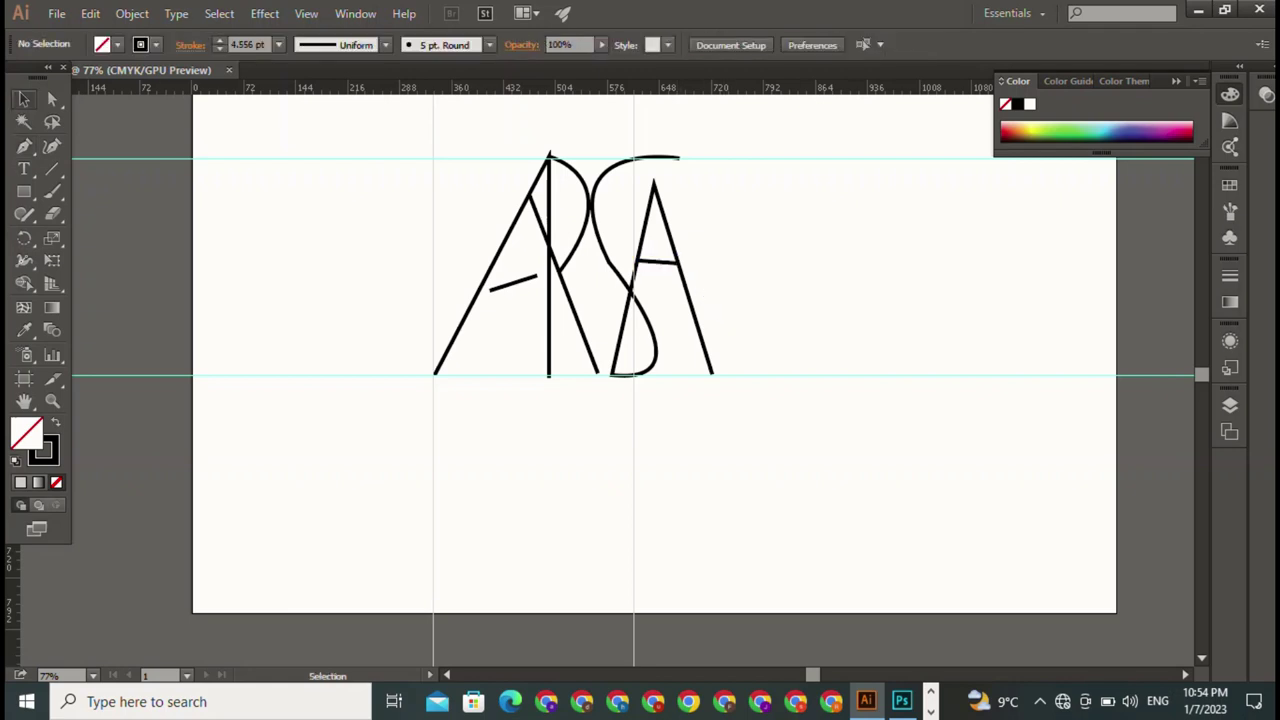
Start resuming the pen path from the second A's right foot, then cancel it.
{"action": "key", "text": "p"}
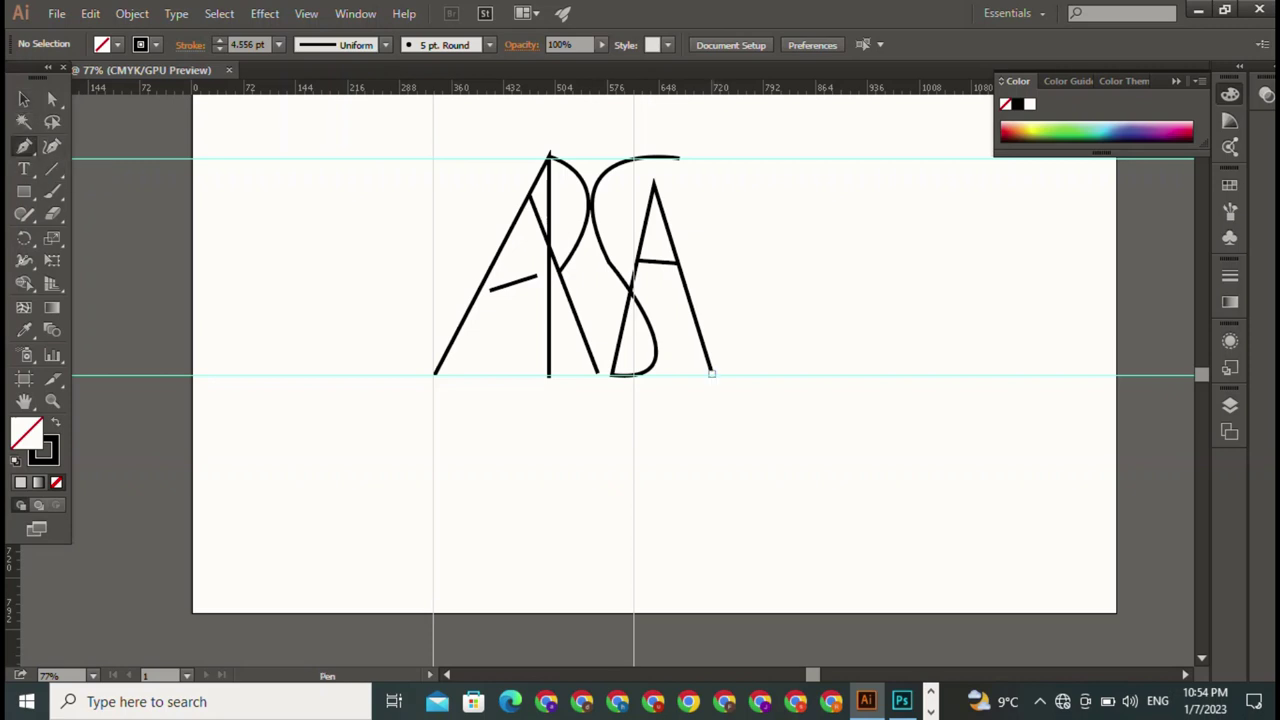
{"action": "left_click", "coordinate": [712, 373]}
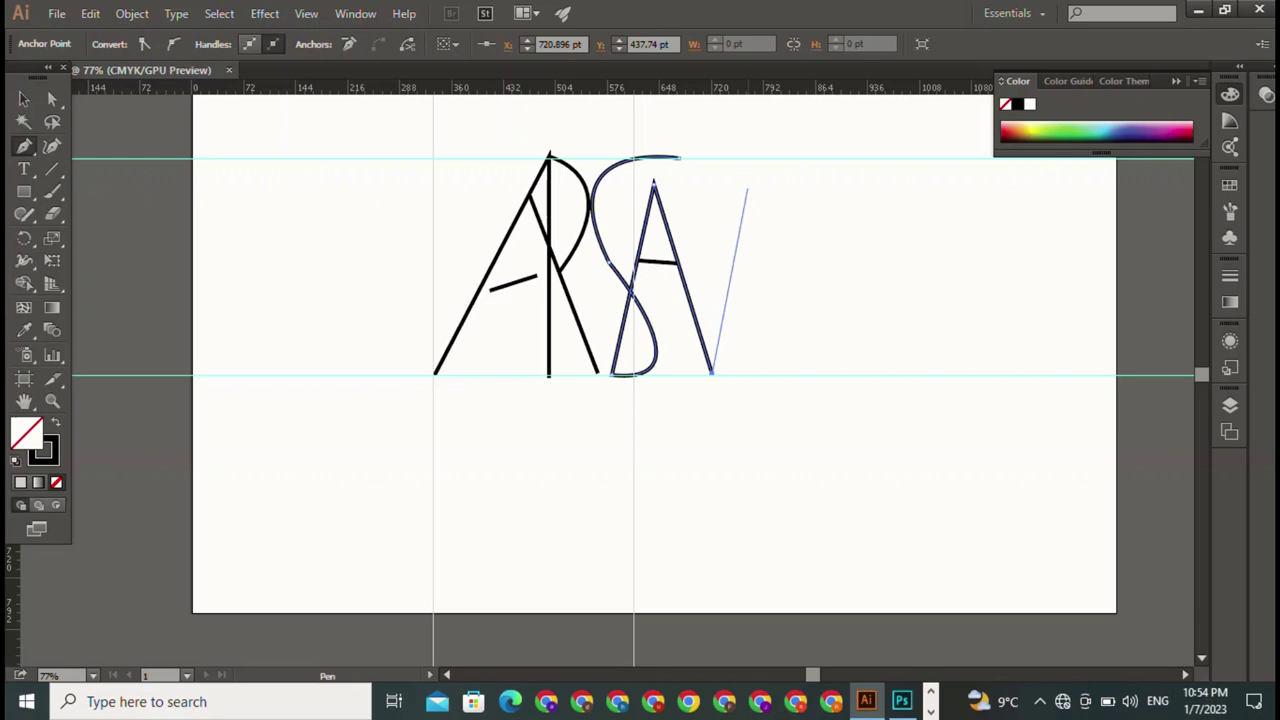
{"action": "key", "text": "ctrl"}
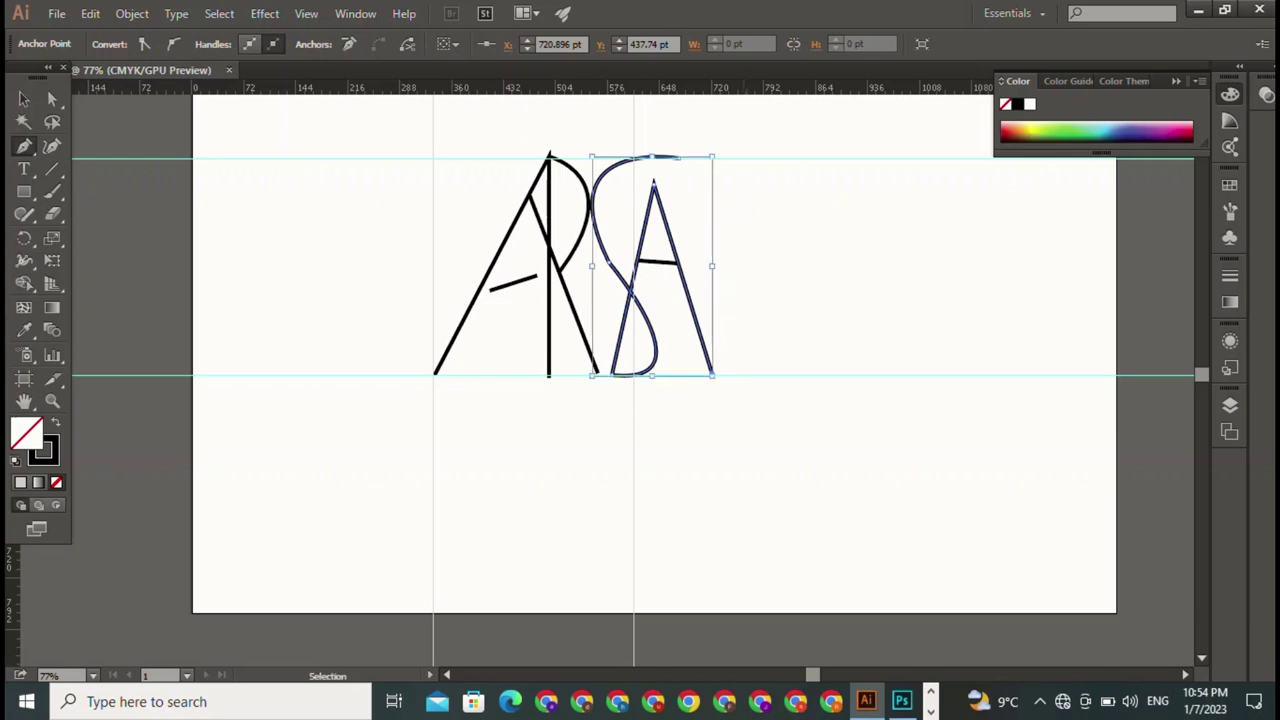
{"action": "key", "text": "ctrl"}
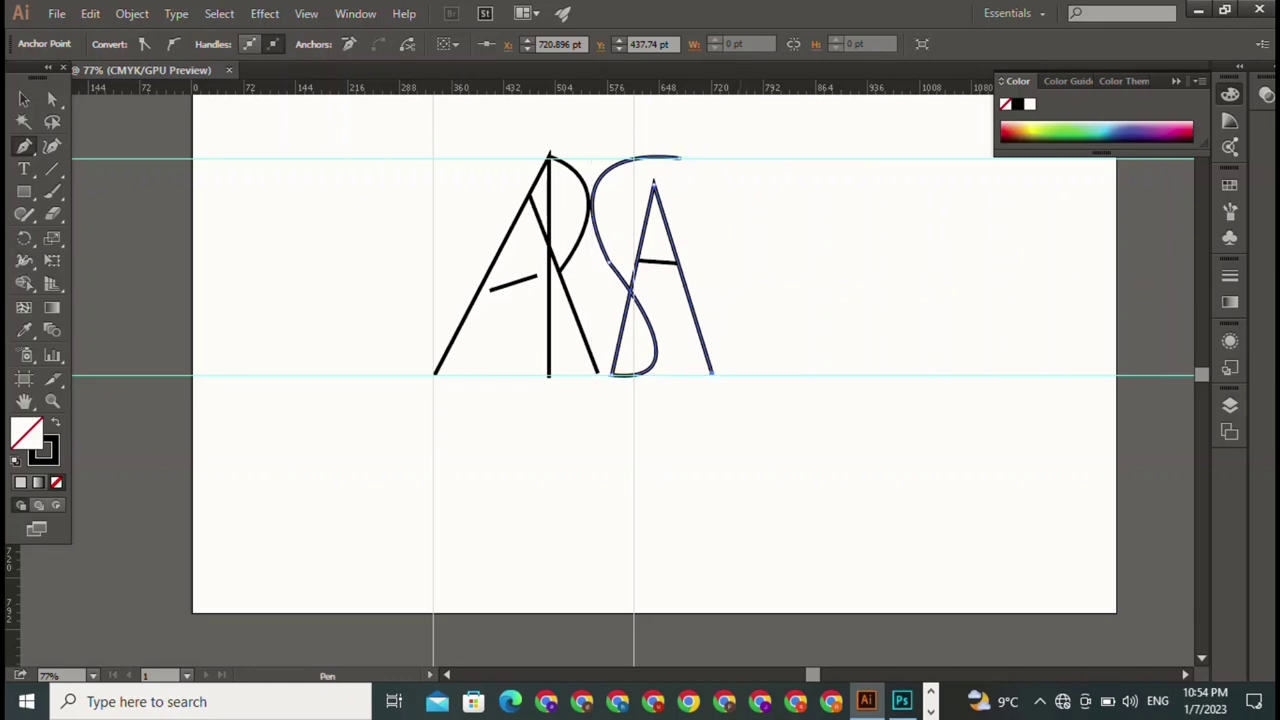
Select and remove the second A's crossbar, leaving only its two legs.
{"action": "key", "text": "v"}
{"action": "key", "text": "ctrl+shift+a"}
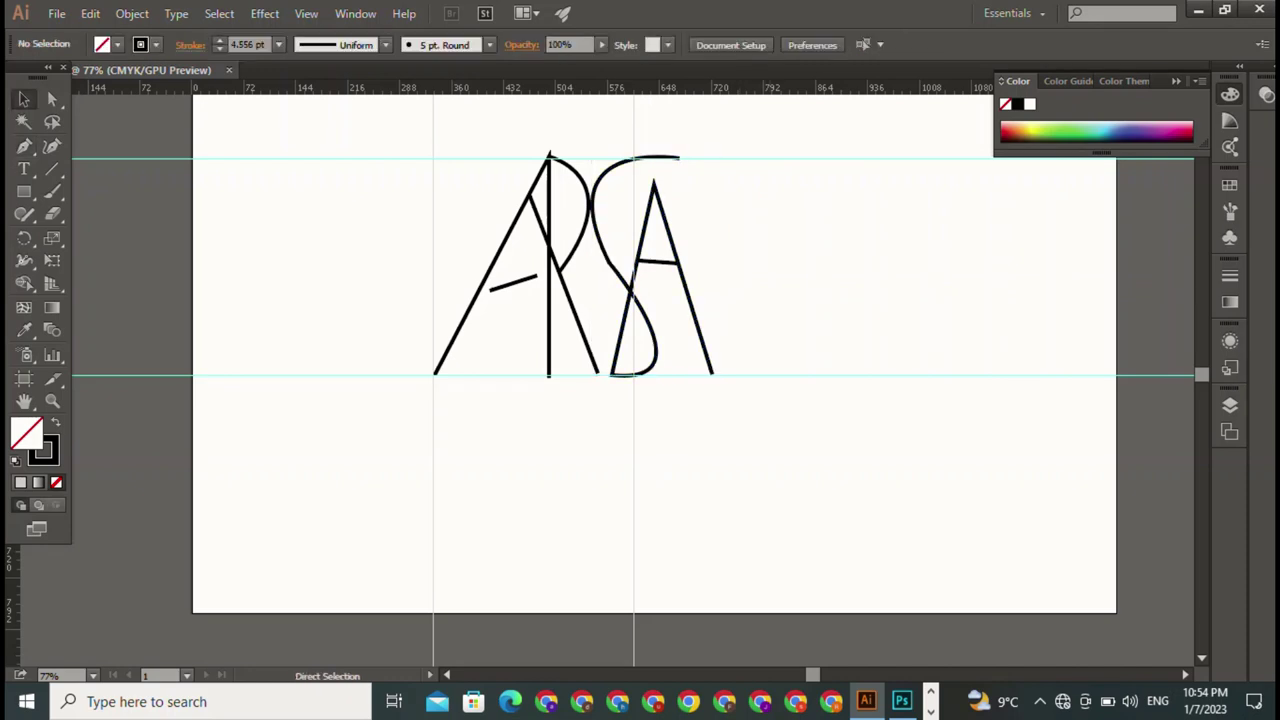
{"action": "left_click", "coordinate": [645, 261]}
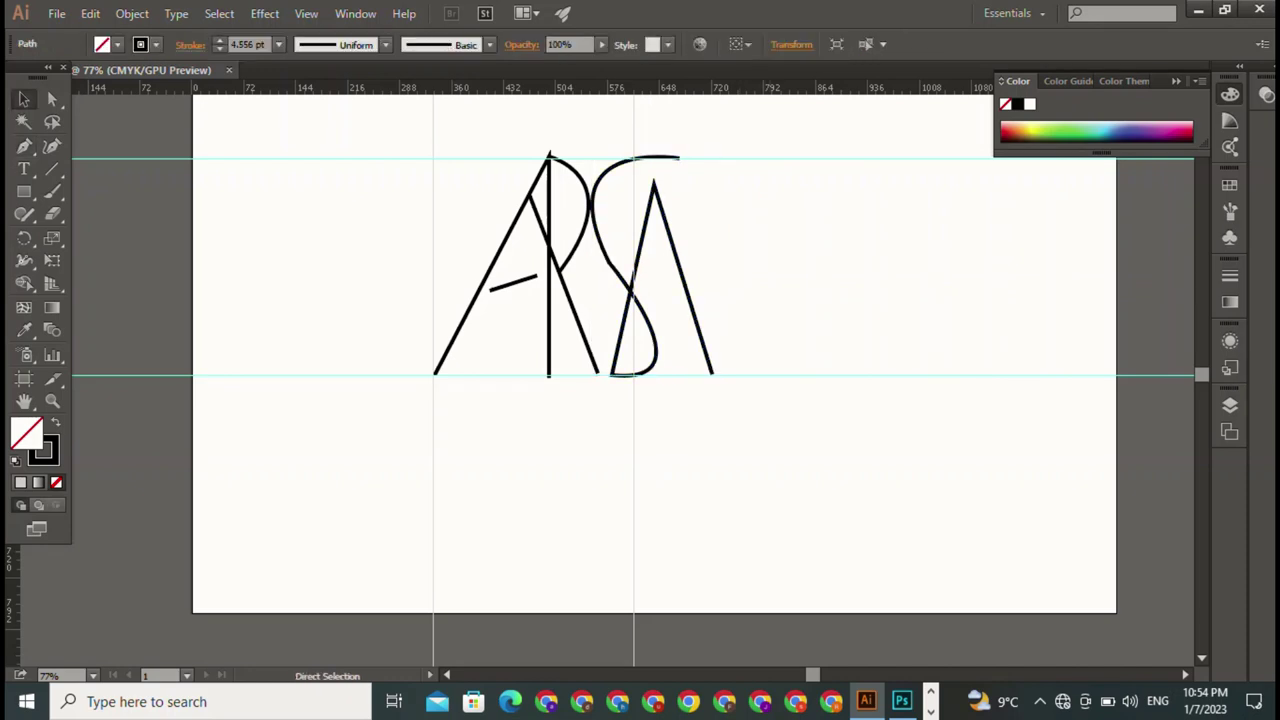
{"action": "key", "text": "ctrl+shift+a"}
{"action": "key", "text": "v"}
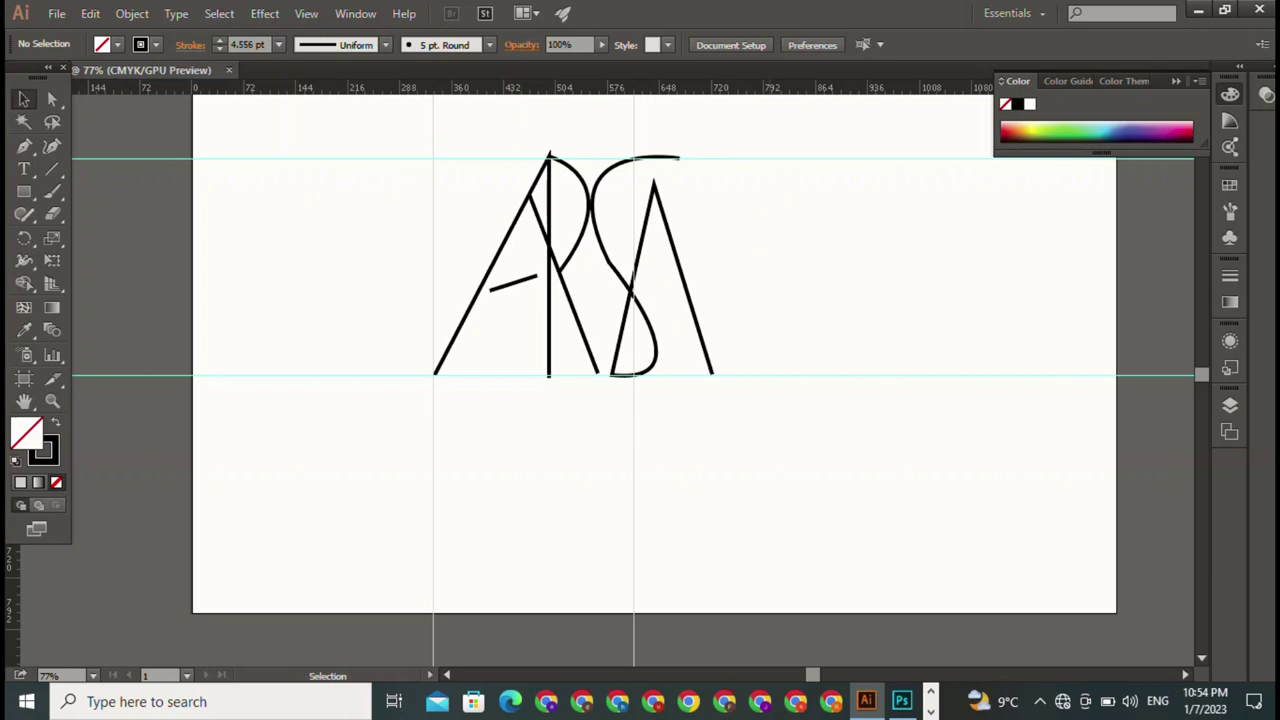
Redraw the second A's crossbar slightly lower across both legs.
{"action": "left_click", "coordinate": [24, 146]}
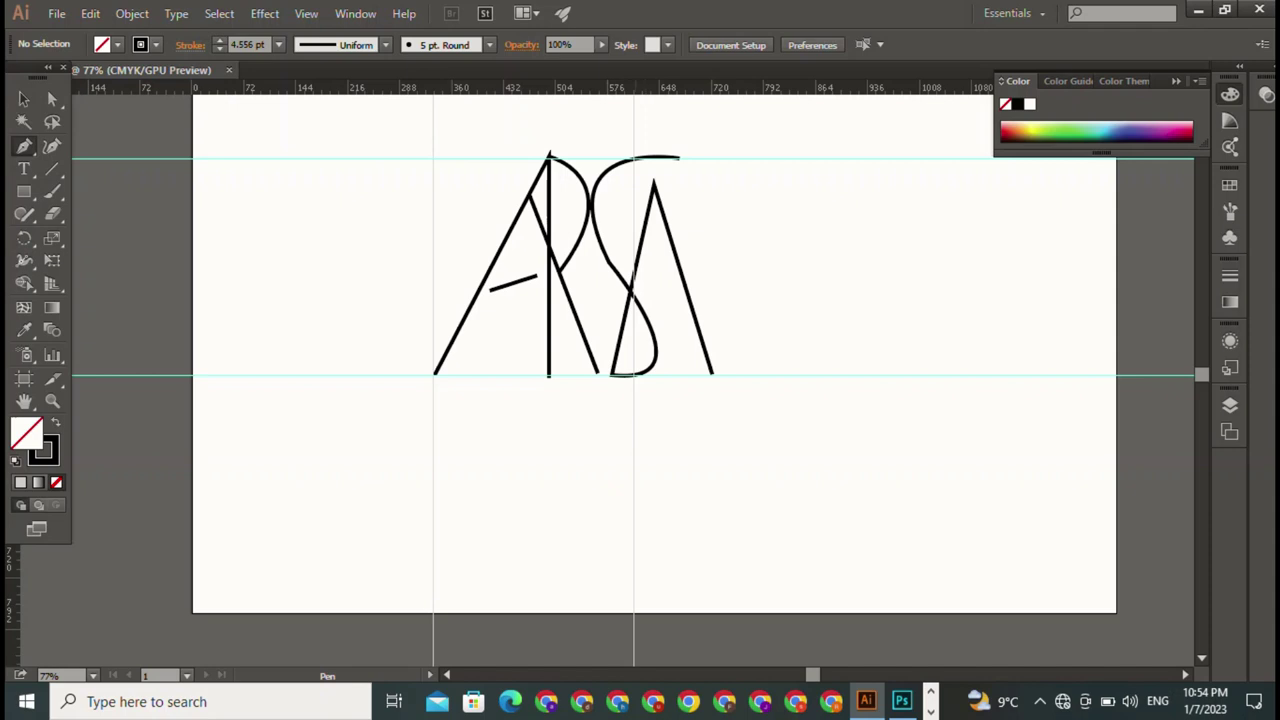
{"action": "left_click", "coordinate": [636, 268]}
{"action": "left_click", "coordinate": [681, 268]}
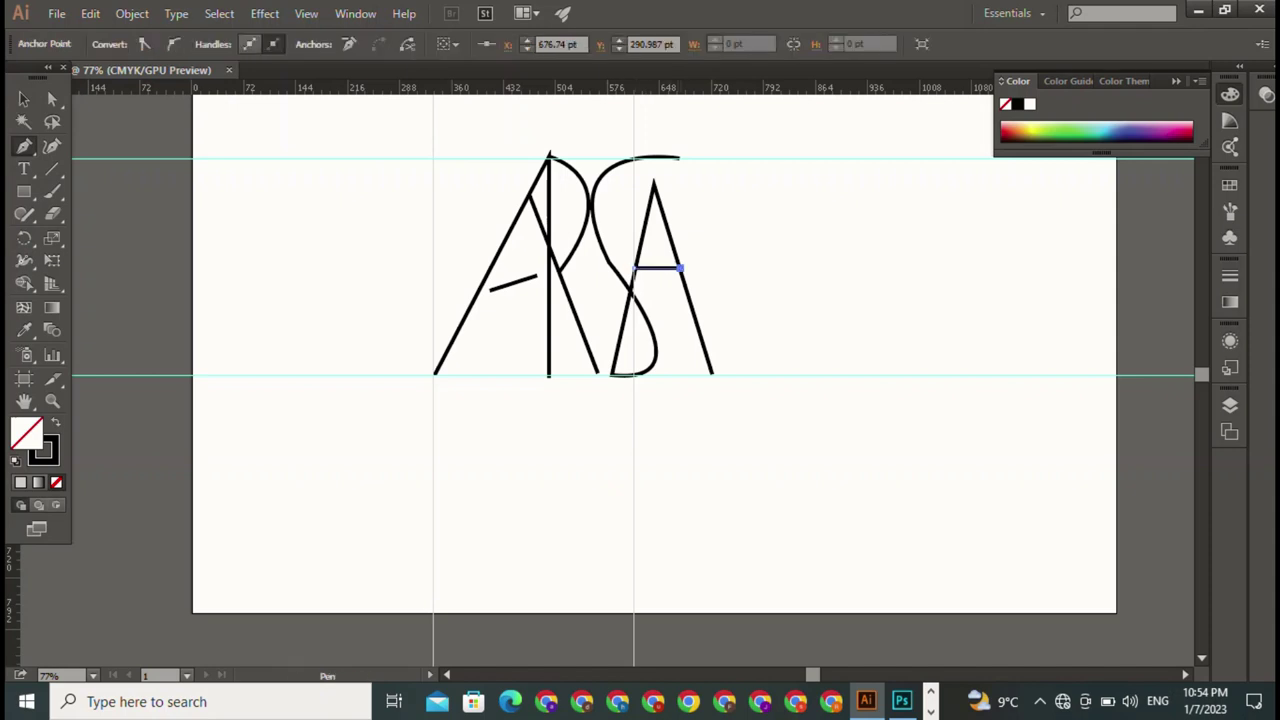
{"action": "key", "text": "v"}
{"action": "key", "text": "ctrl+shift+a"}
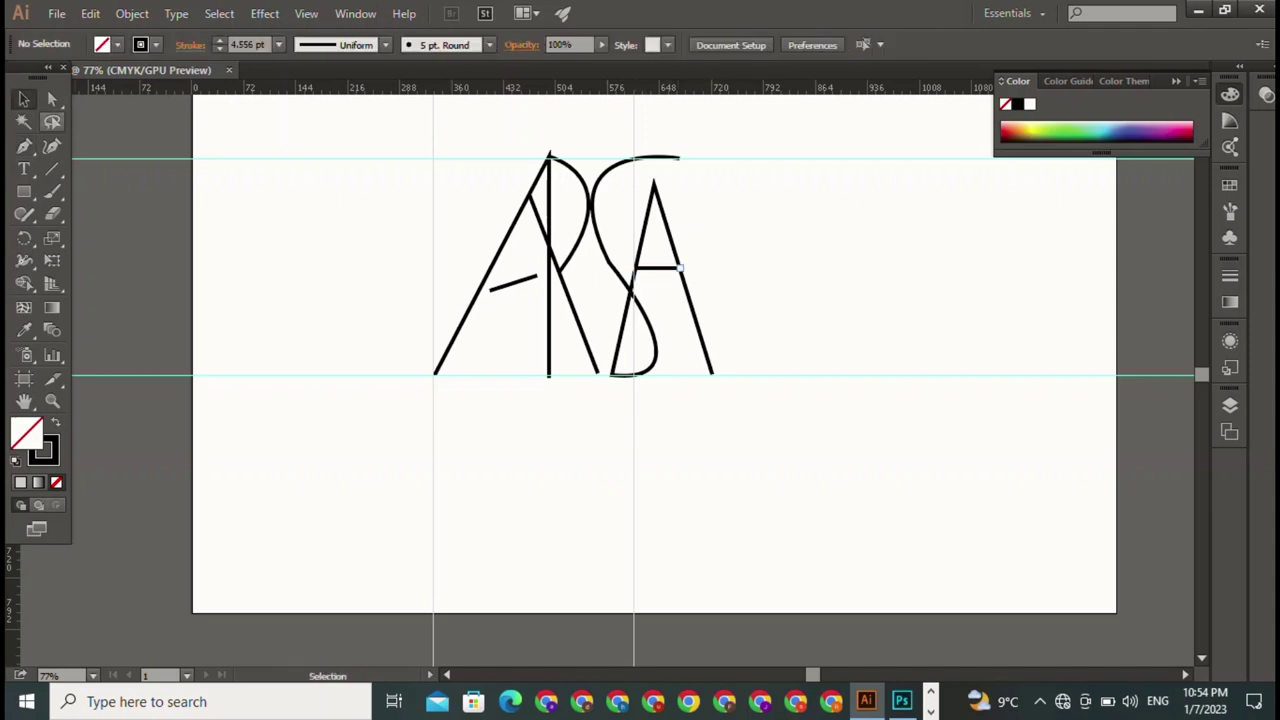
Delete the lower segment of the A's right leg so it ends partway down.
{"action": "left_click", "coordinate": [52, 98]}
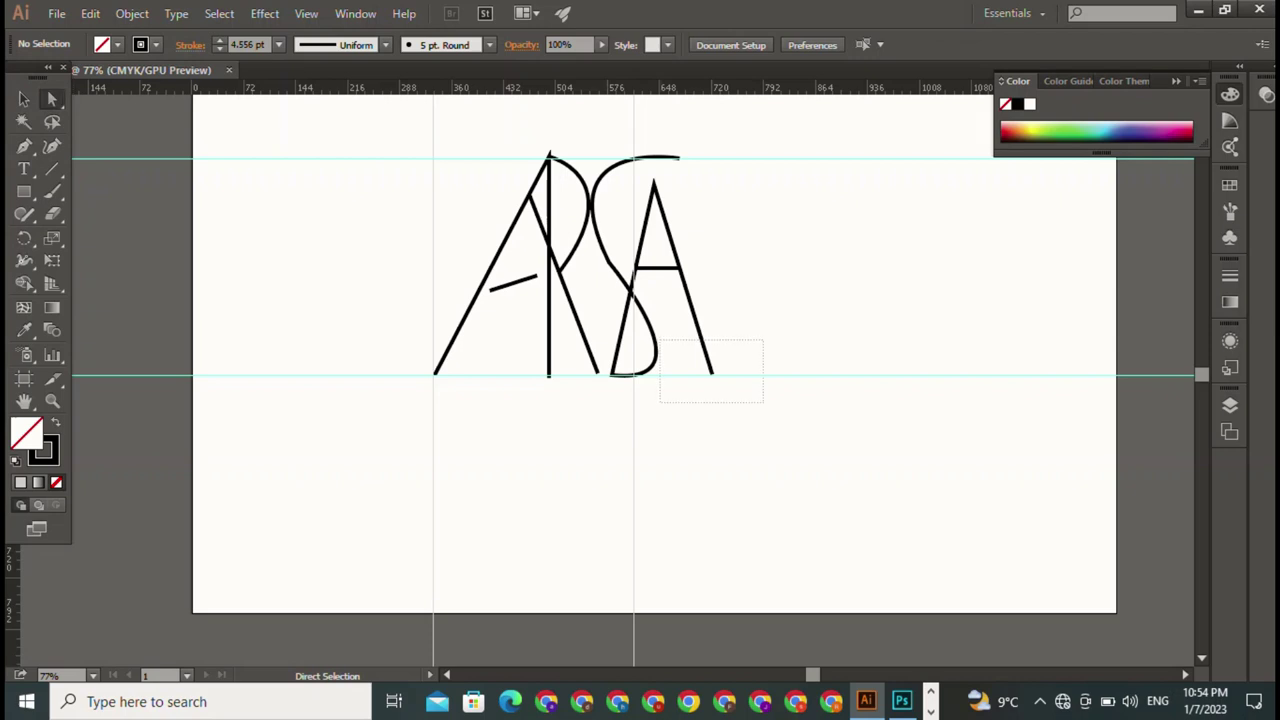
{"action": "left_click_drag", "start_coordinate": [760, 402], "coordinate": [645, 345]}
{"action": "left_click", "coordinate": [712, 373]}
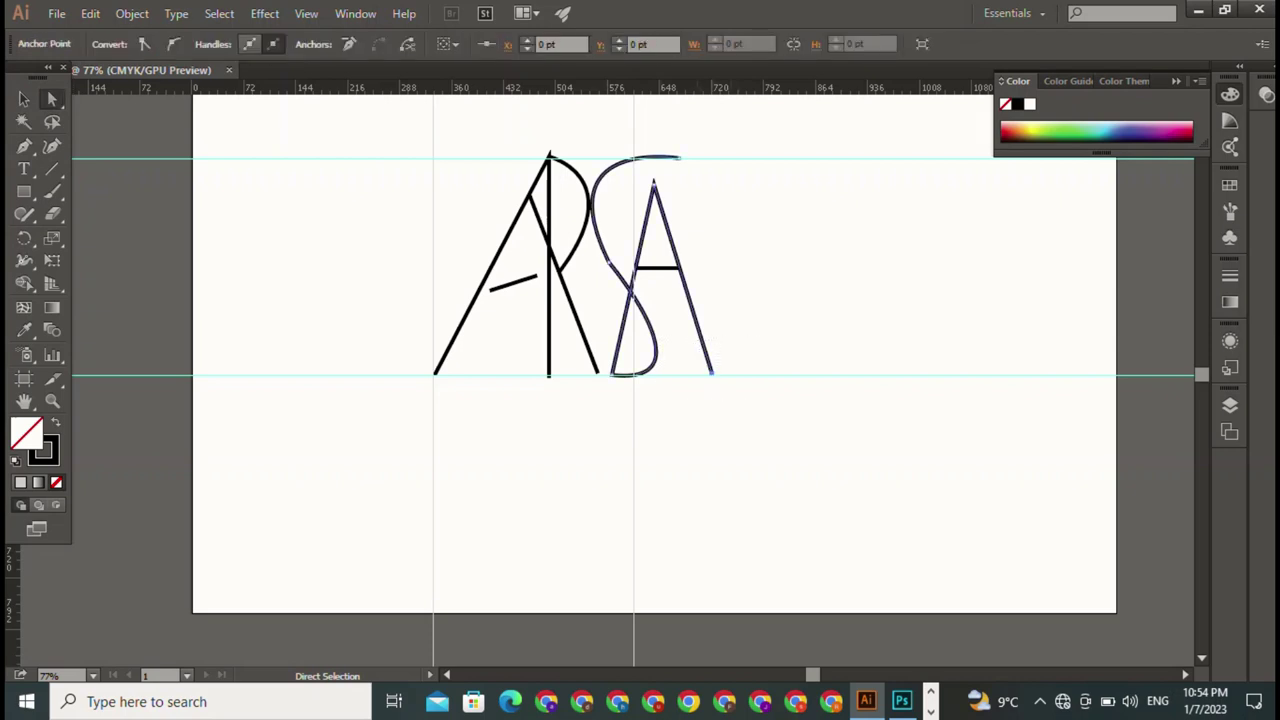
{"action": "key", "text": "ctrl+shift+a"}
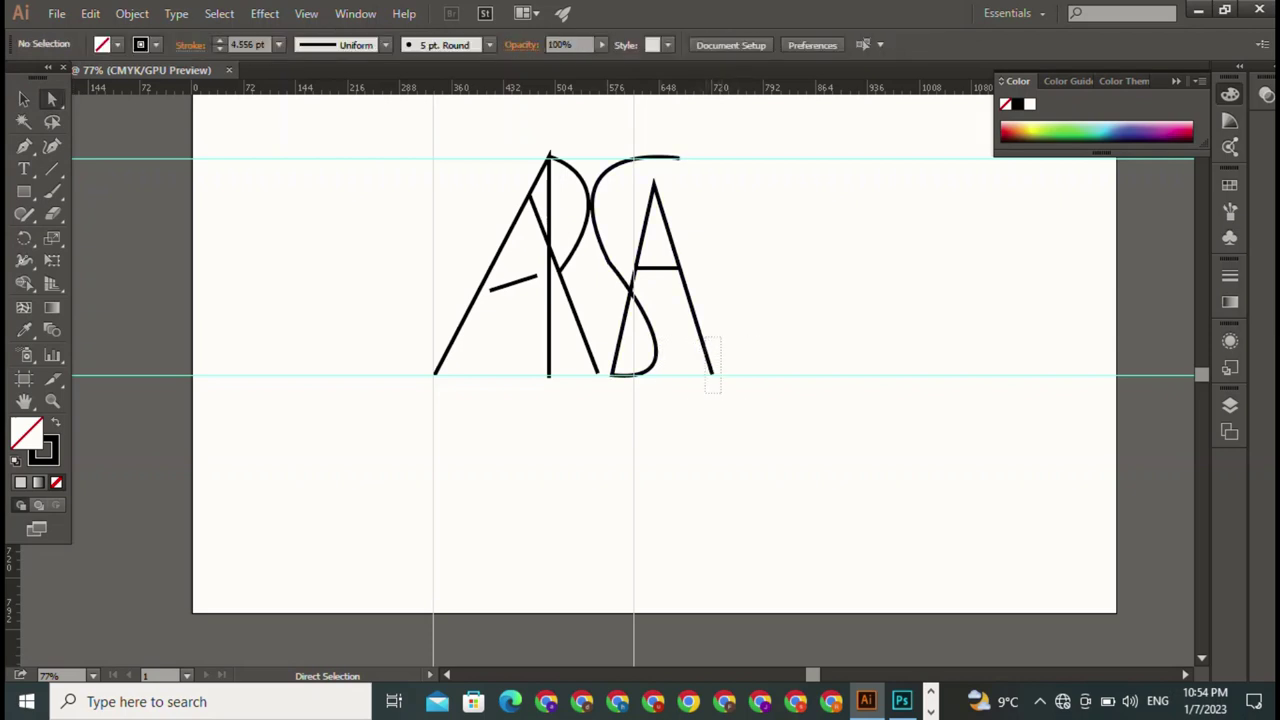
{"action": "left_click", "coordinate": [712, 373]}
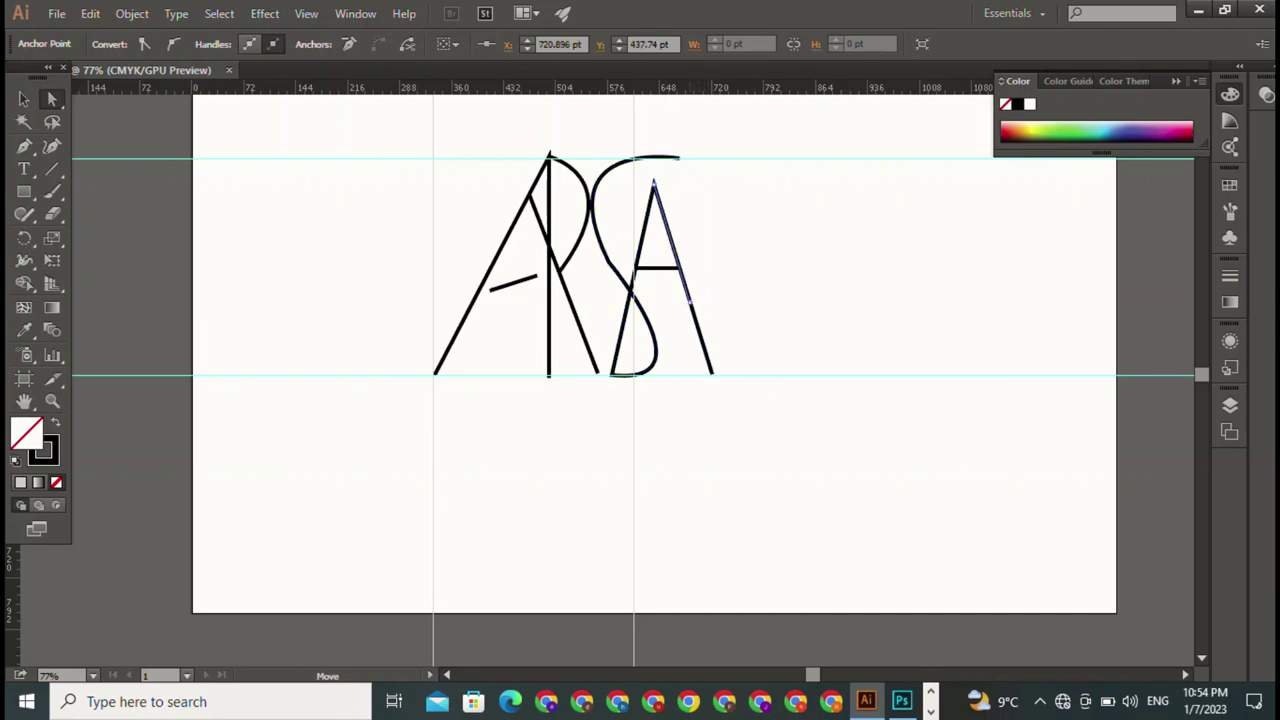
{"action": "key", "text": "Delete"}
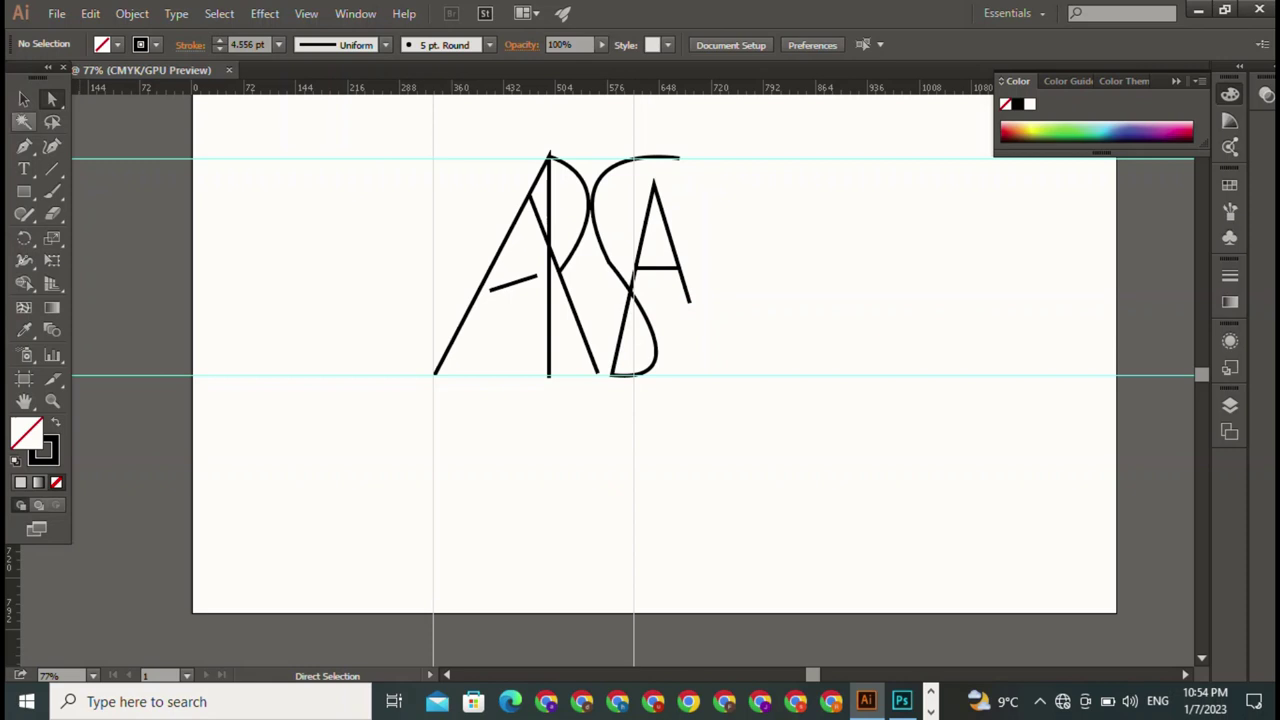
{"action": "left_click", "coordinate": [24, 146]}
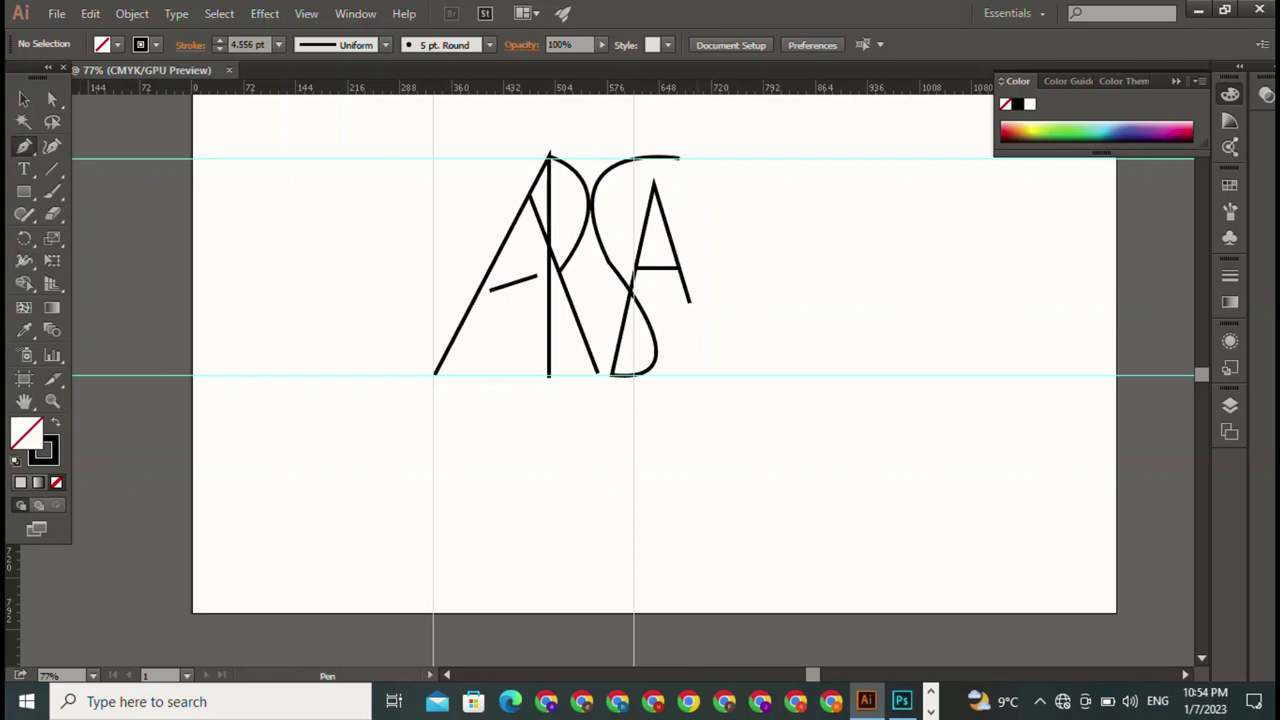
Extend the shortened leg up to a peak near the top guide and down to the lower guide.
{"action": "left_click", "coordinate": [689, 301]}
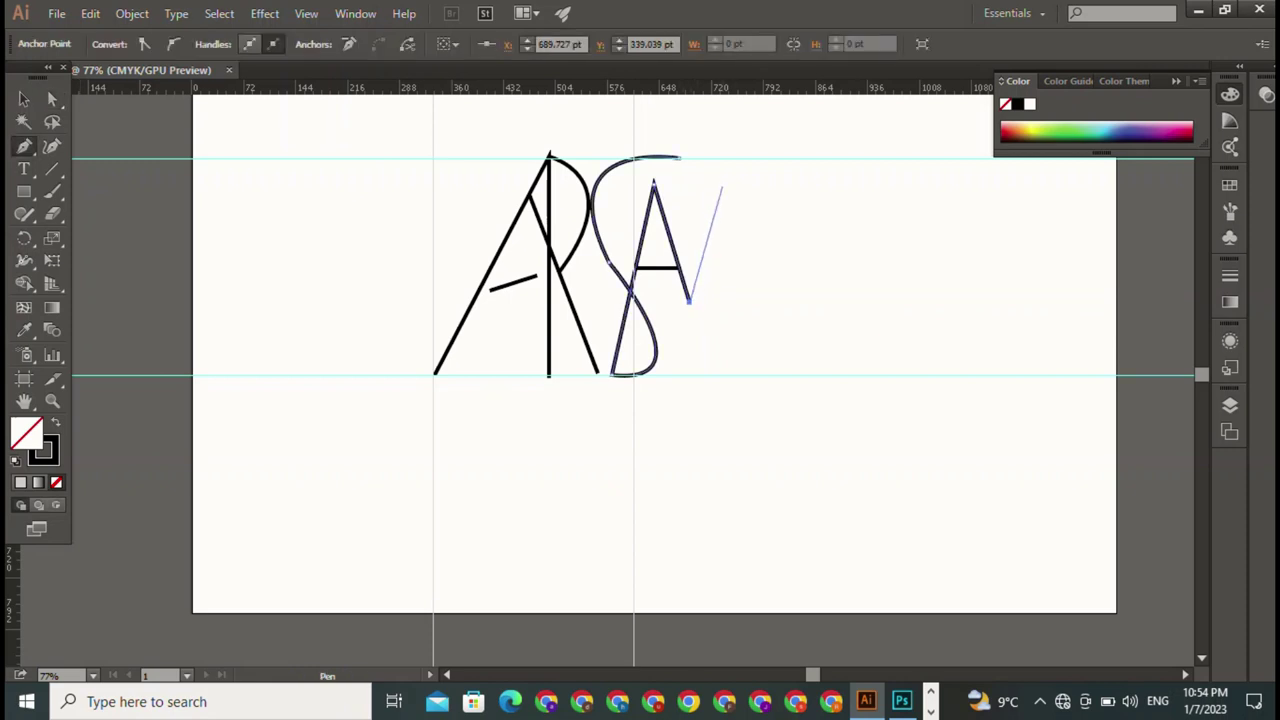
{"action": "left_click", "coordinate": [722, 185]}
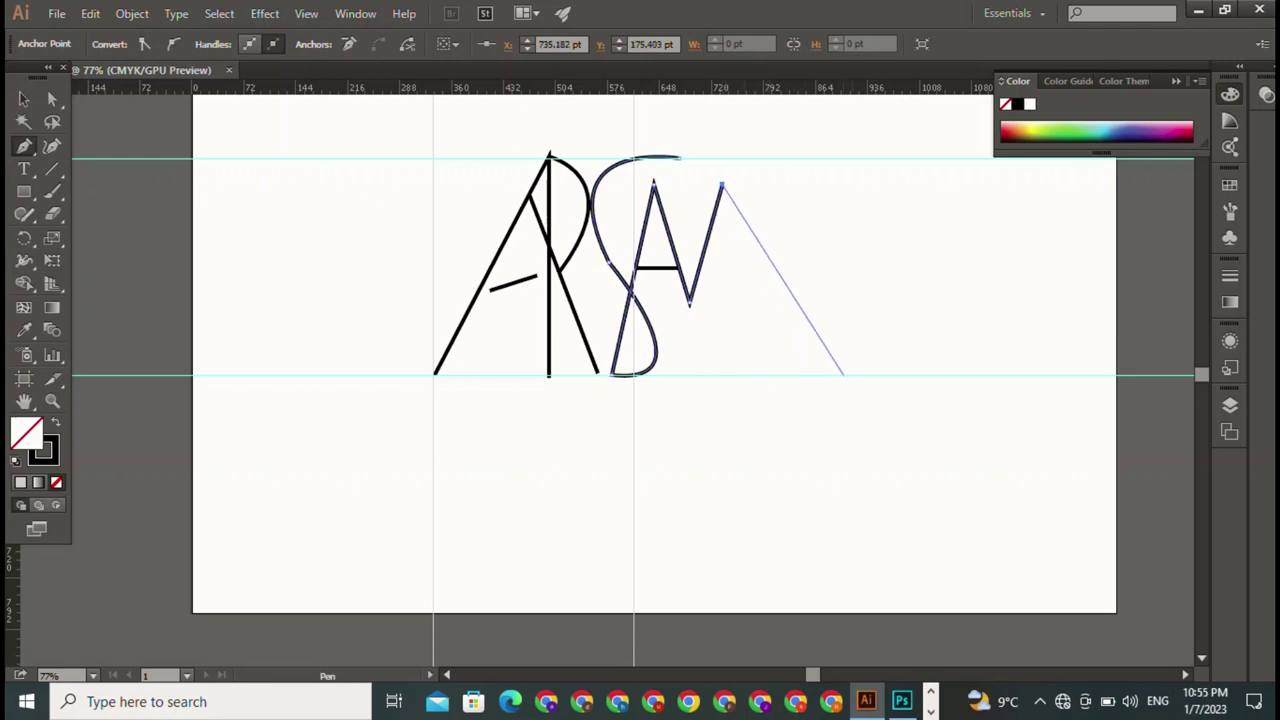
{"action": "left_click", "coordinate": [829, 372]}
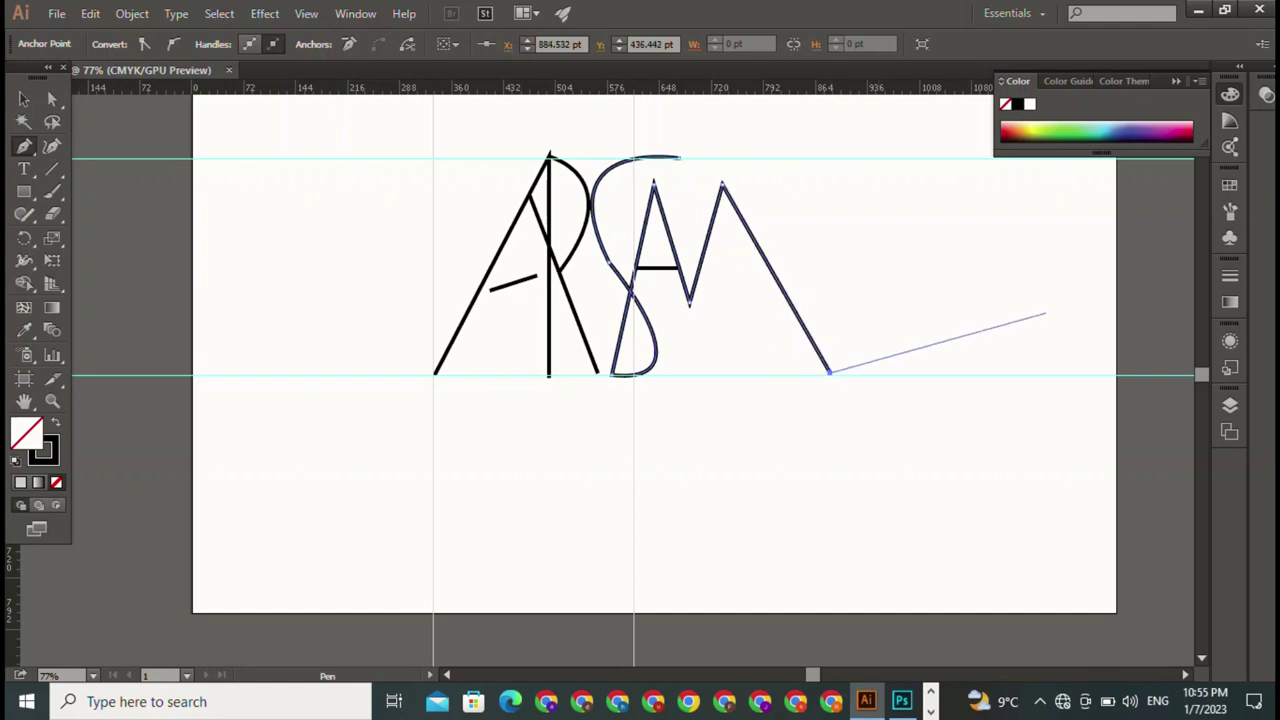
Undo two stray curves added to the right and finish the M path.
{"action": "mouse_move", "coordinate": [1045, 314]}
{"action": "left_mouse_down"}
{"action": "mouse_move", "coordinate": [1112, 354]}
{"action": "mouse_move", "coordinate": [1146, 343]}
{"action": "left_mouse_up"}
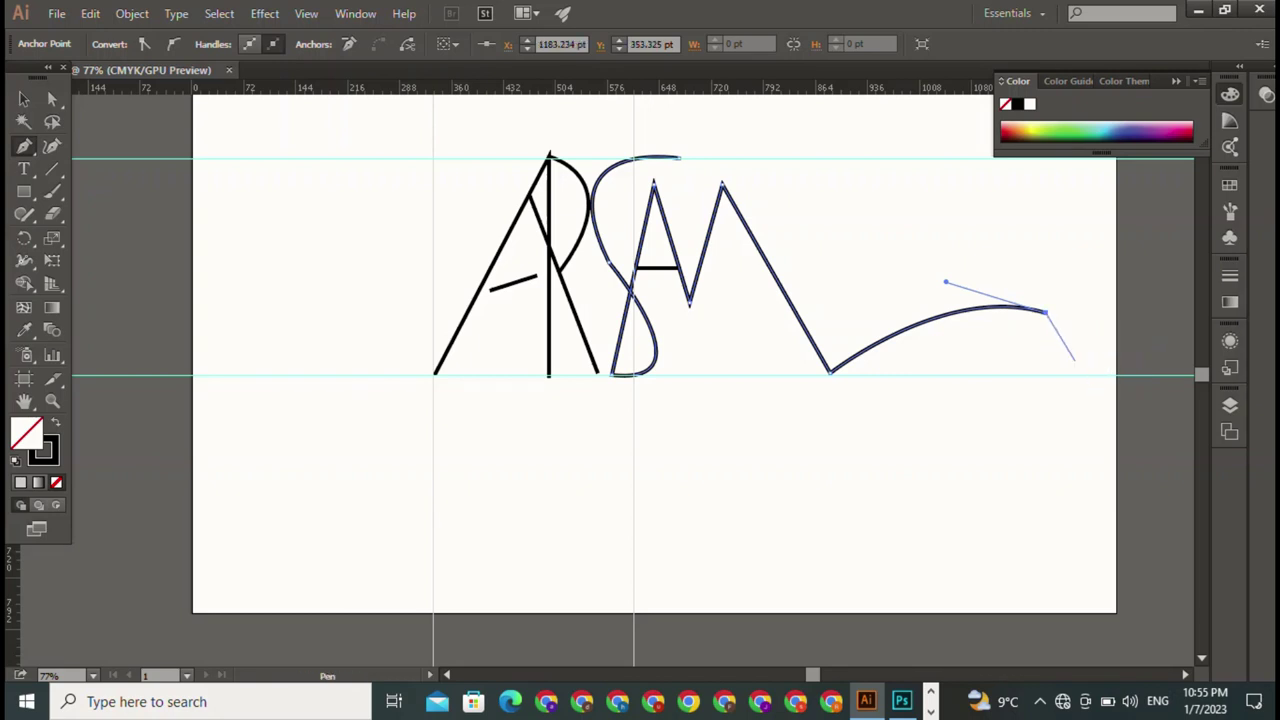
{"action": "left_click_drag", "start_coordinate": [1131, 375], "coordinate": [1178, 360]}
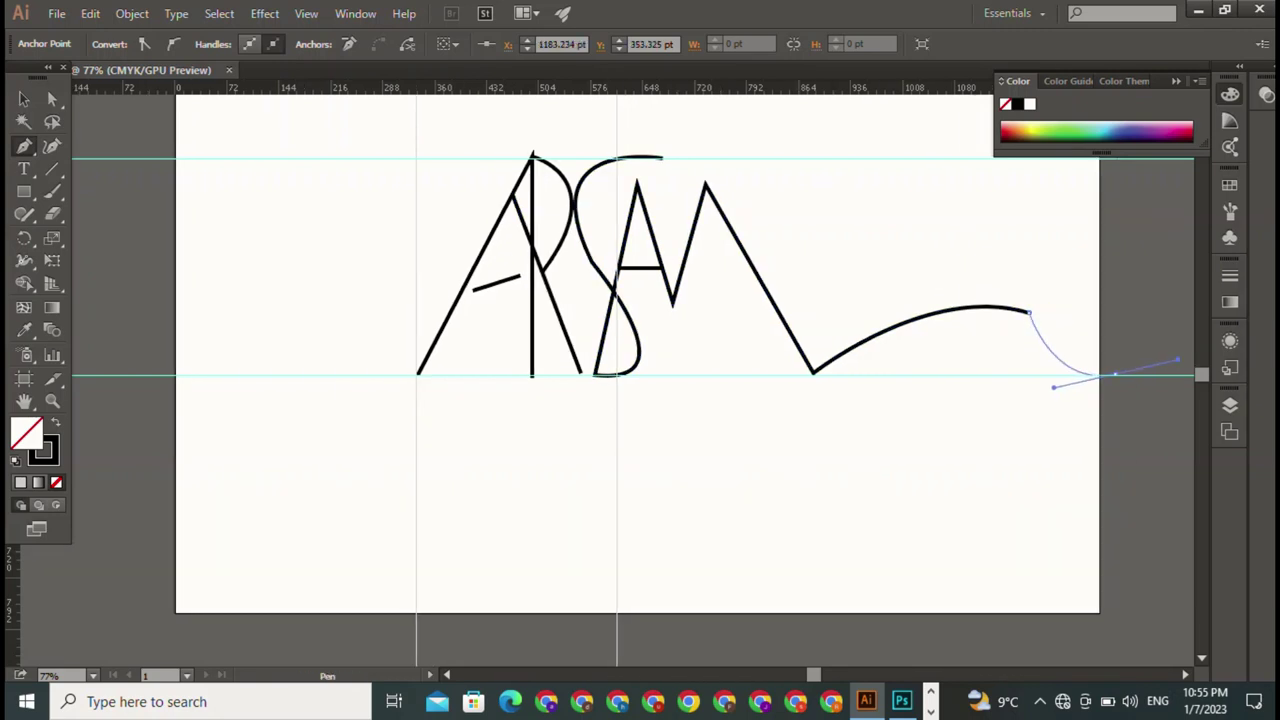
{"action": "key", "text": "ctrl+z"}
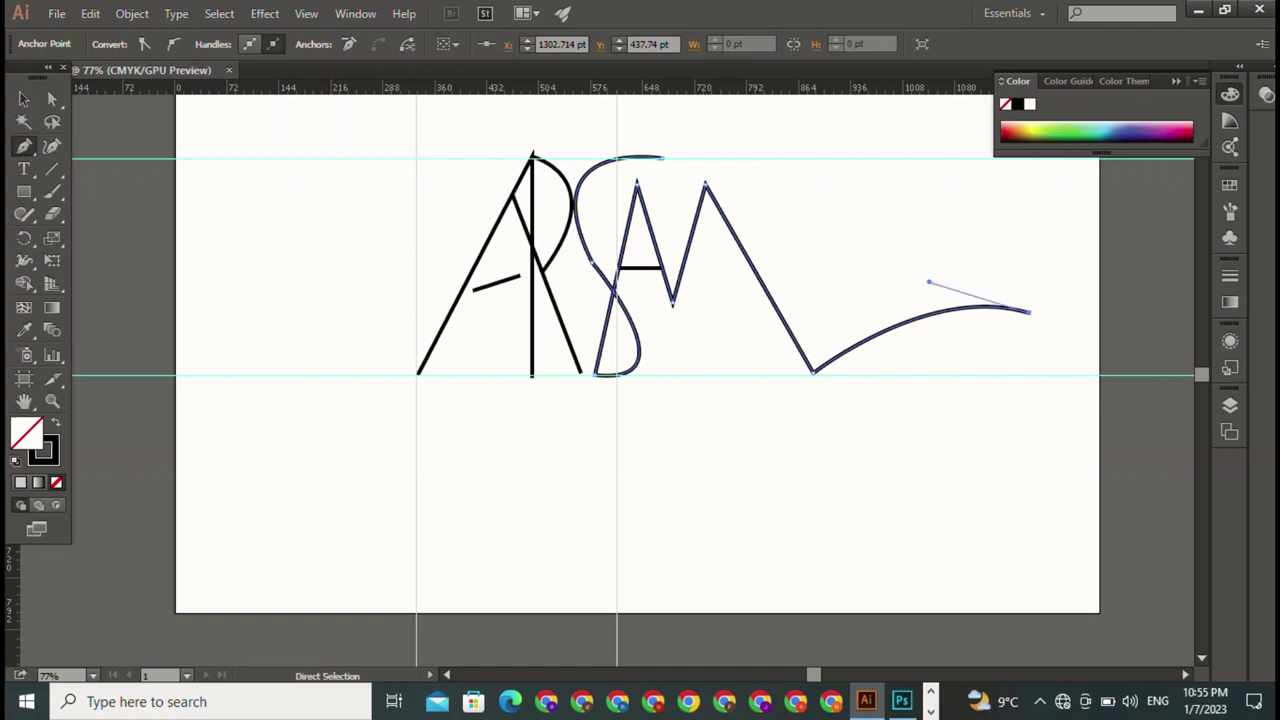
{"action": "key", "text": "ctrl+z"}
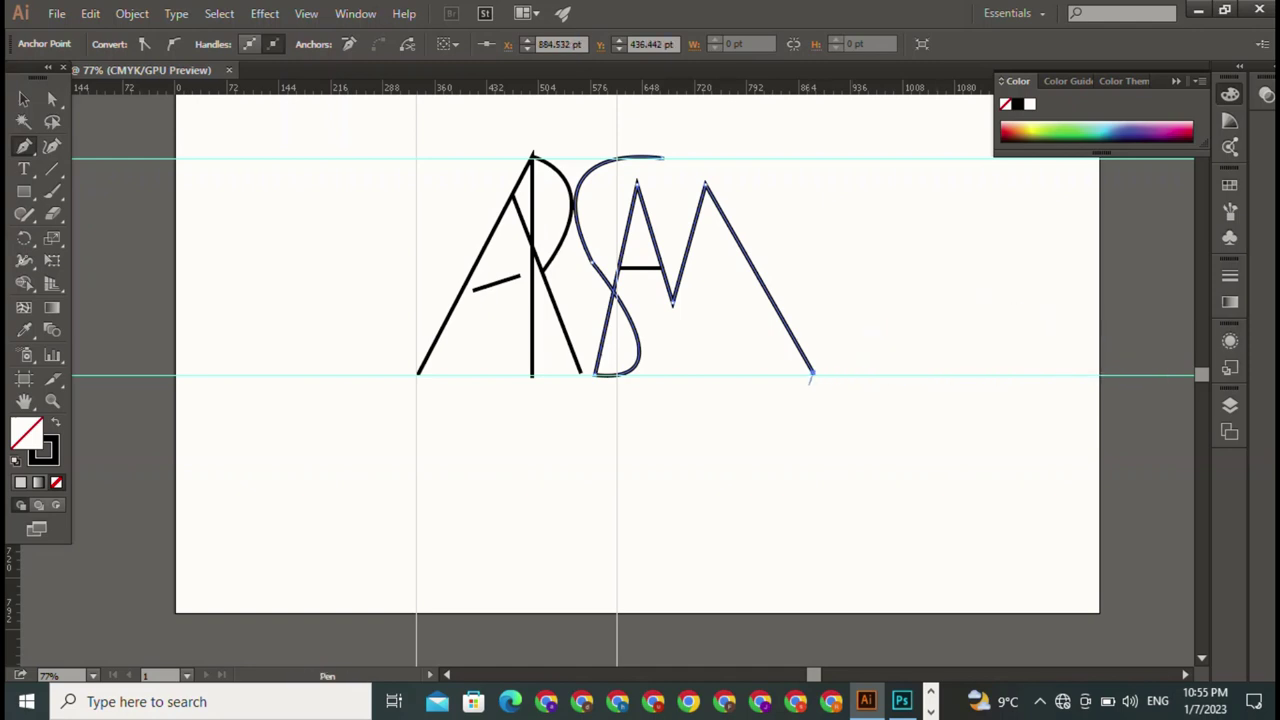
{"action": "key", "text": "v"}
{"action": "key", "text": "ctrl+shift+a"}
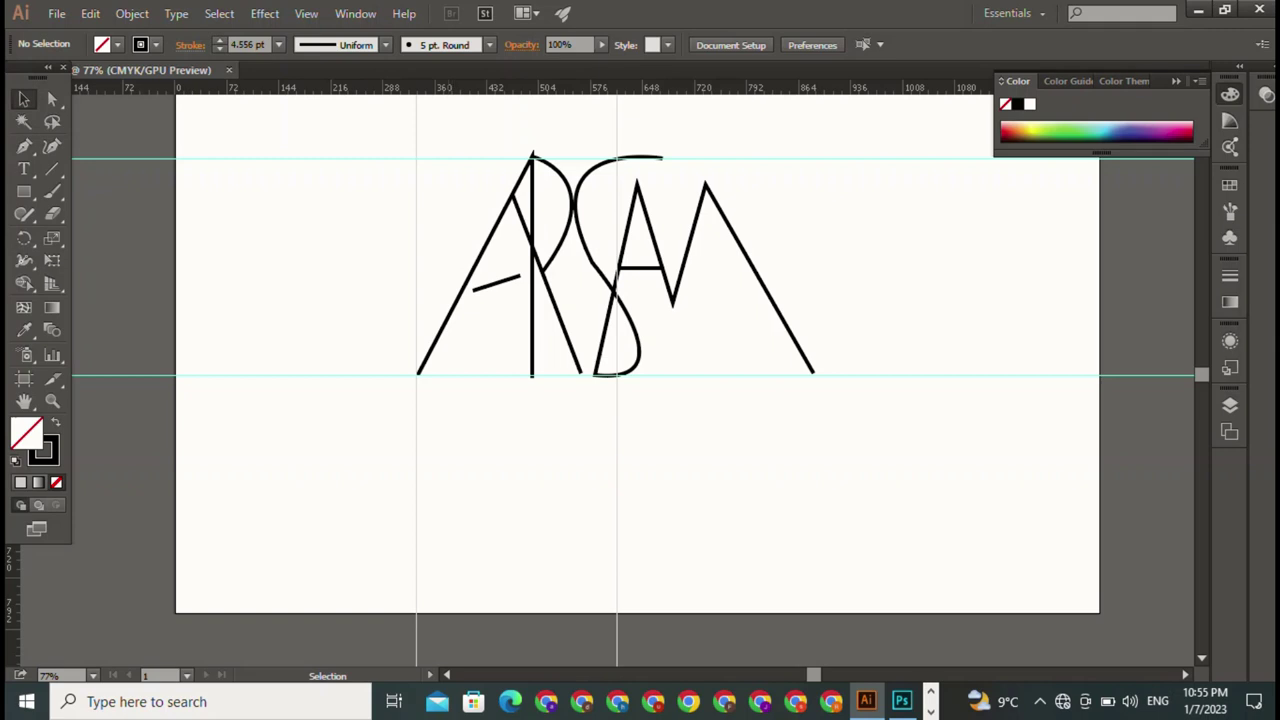
Marquee-select all the ARSAM lettering paths to check them, then deselect.
{"action": "left_click_drag", "start_coordinate": [443, 147], "coordinate": [857, 443]}
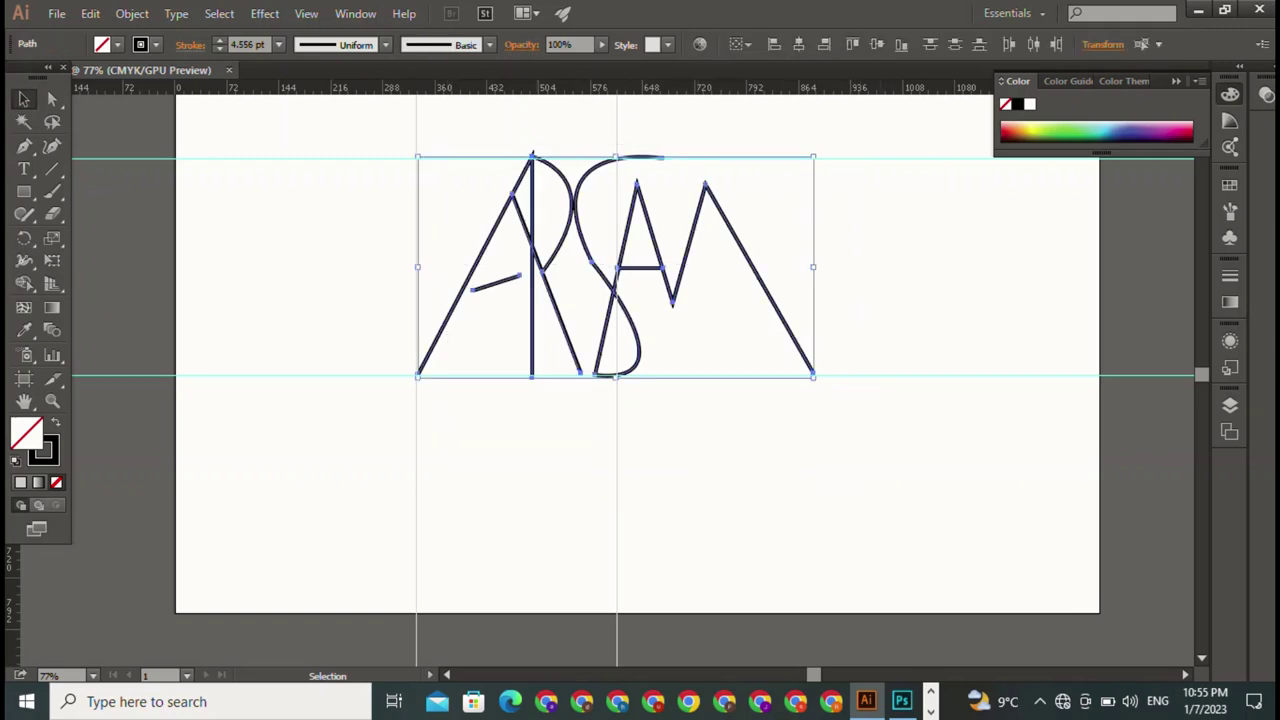
{"action": "key", "text": "ctrl+shift+a"}
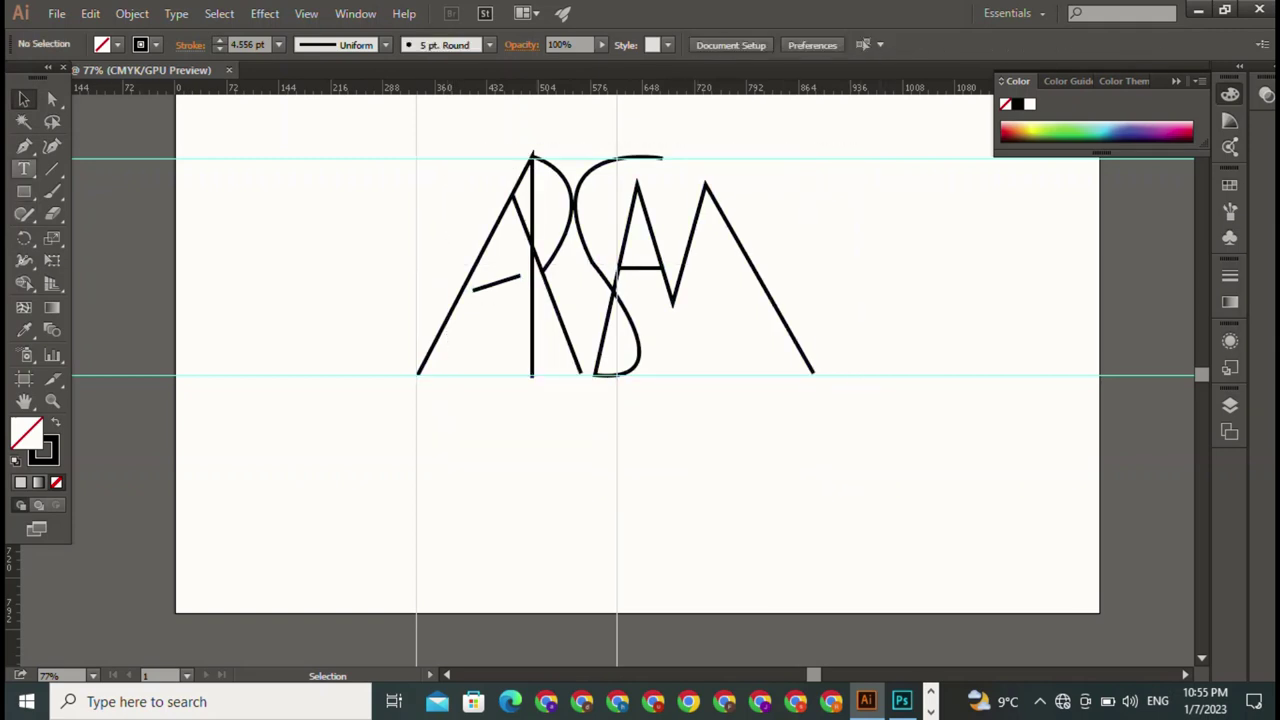
{"action": "left_click", "coordinate": [24, 146]}
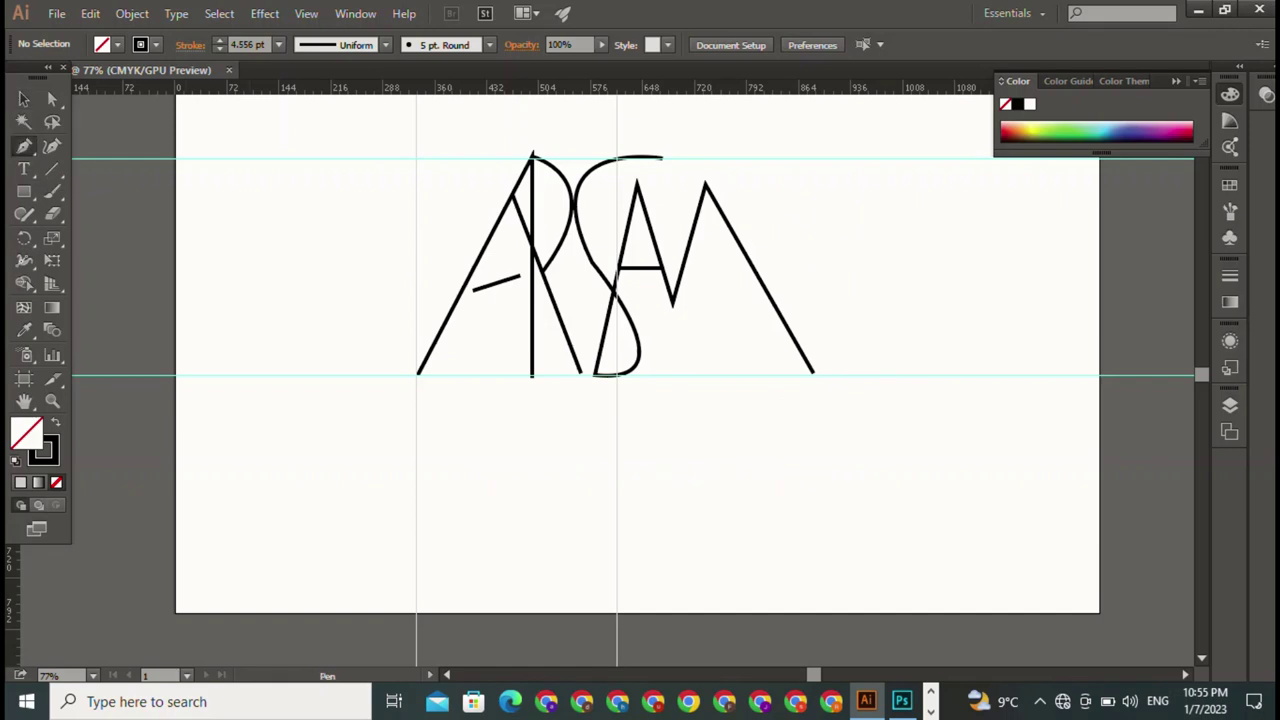
{"action": "left_click", "coordinate": [283, 184]}
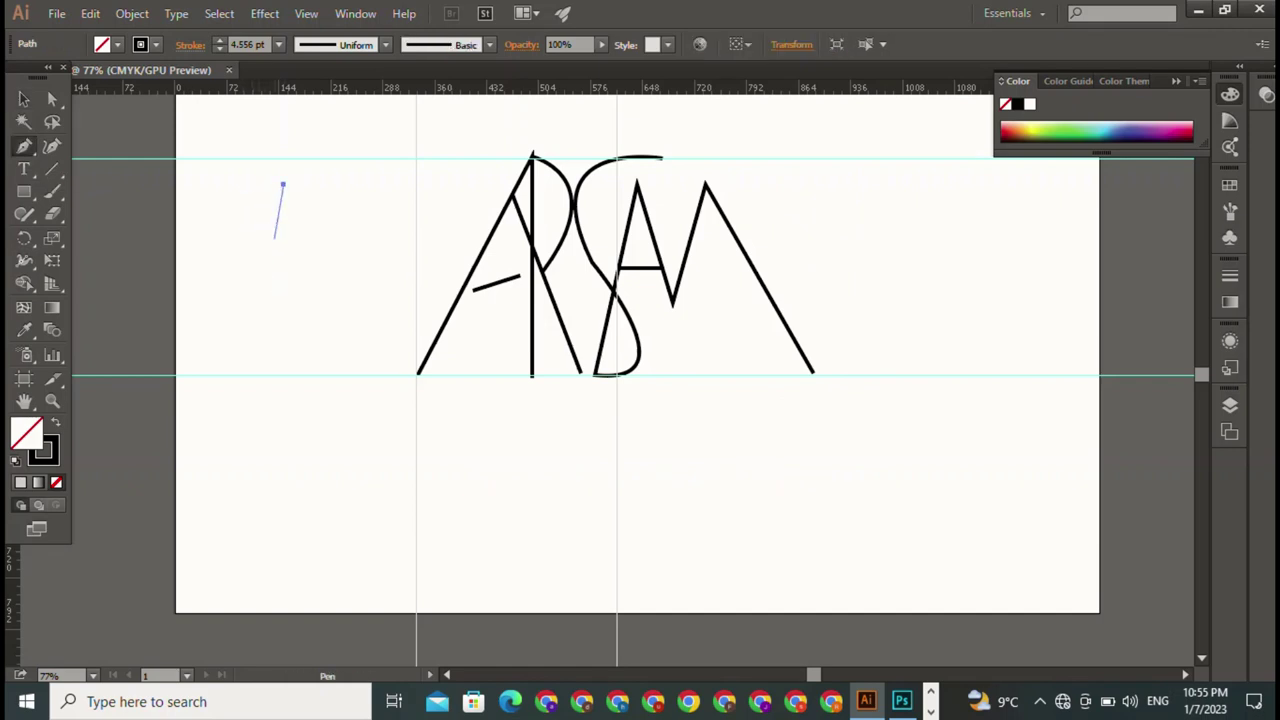
{"action": "left_click_drag", "start_coordinate": [277, 241], "coordinate": [341, 340]}
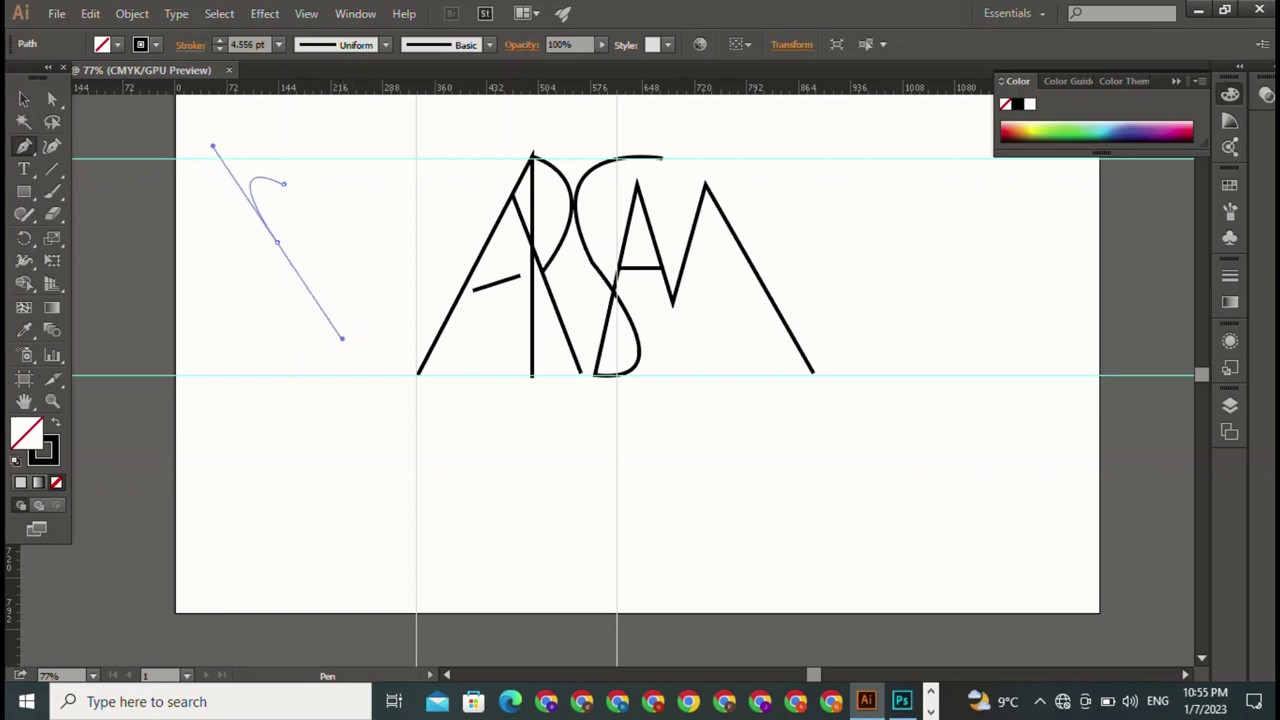
{"action": "mouse_move", "coordinate": [341, 340]}
{"action": "left_mouse_down"}
{"action": "mouse_move", "coordinate": [281, 335]}
{"action": "mouse_move", "coordinate": [303, 371]}
{"action": "mouse_move", "coordinate": [363, 360]}
{"action": "mouse_move", "coordinate": [366, 322]}
{"action": "mouse_move", "coordinate": [346, 357]}
{"action": "mouse_move", "coordinate": [396, 352]}
{"action": "left_mouse_up"}
{"action": "key", "text": "ctrl+z"}
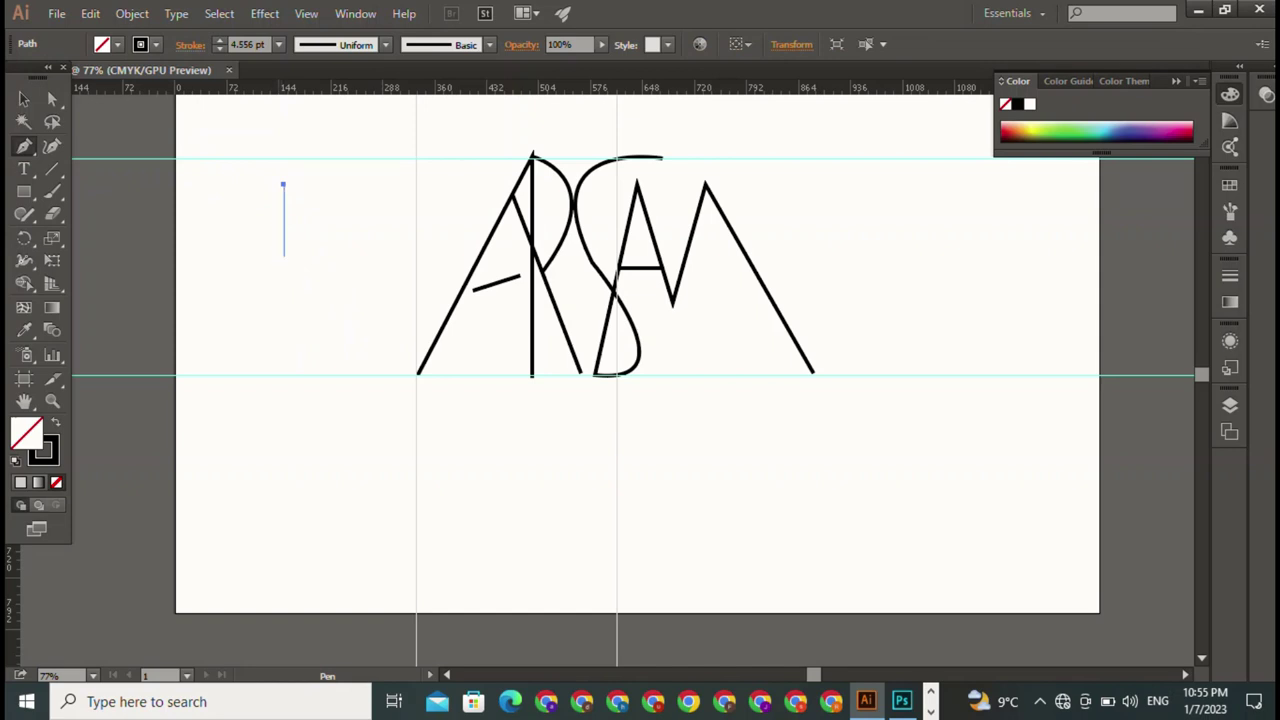
{"action": "left_click", "coordinate": [283, 255]}
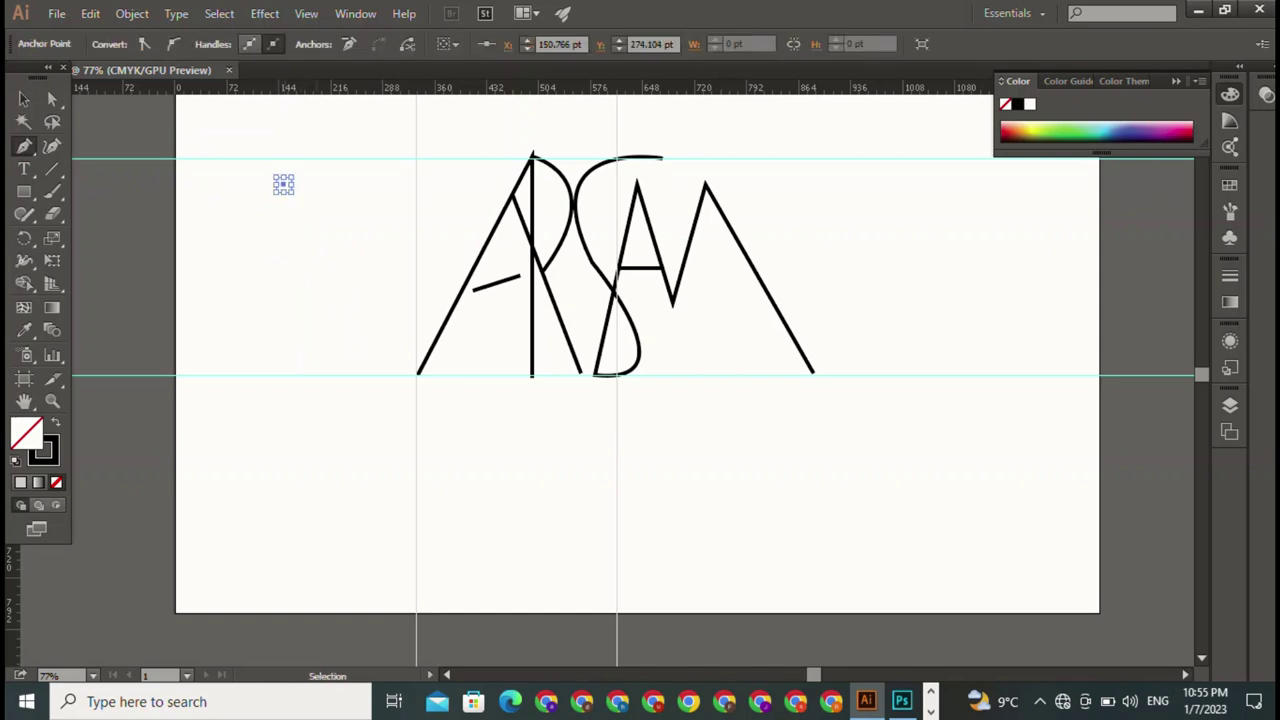
{"action": "key", "text": "ctrl+z"}
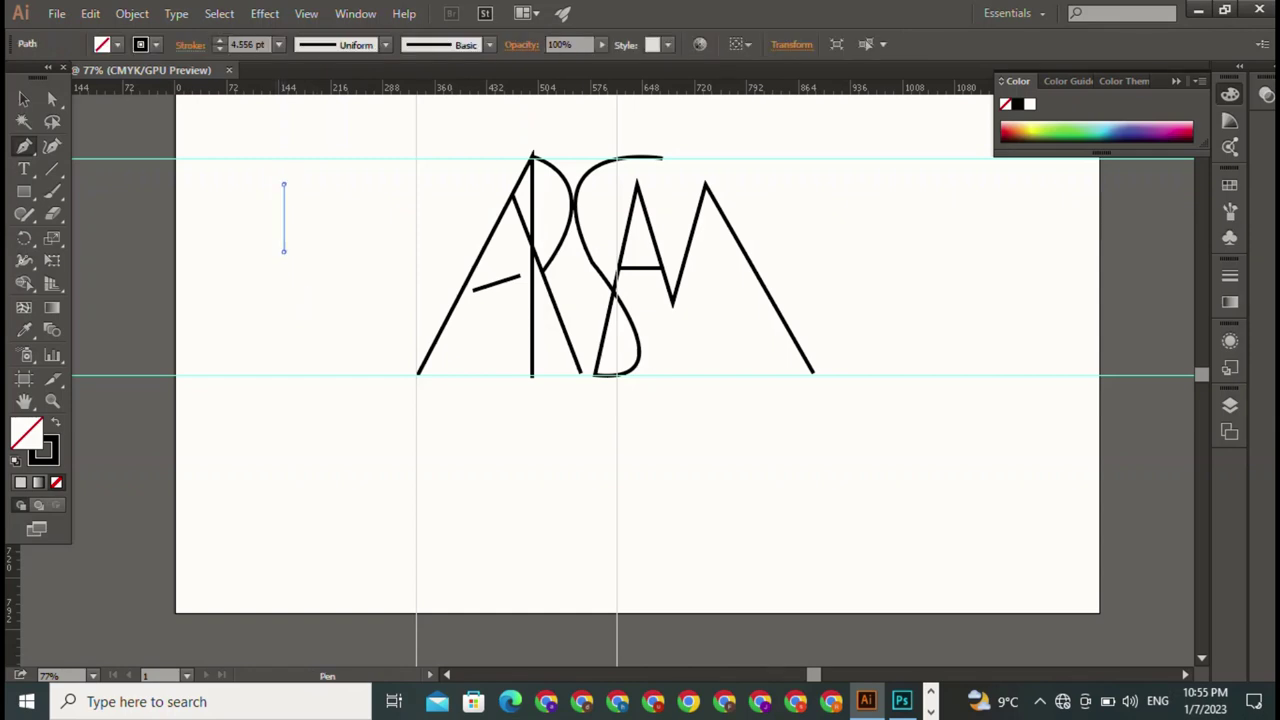